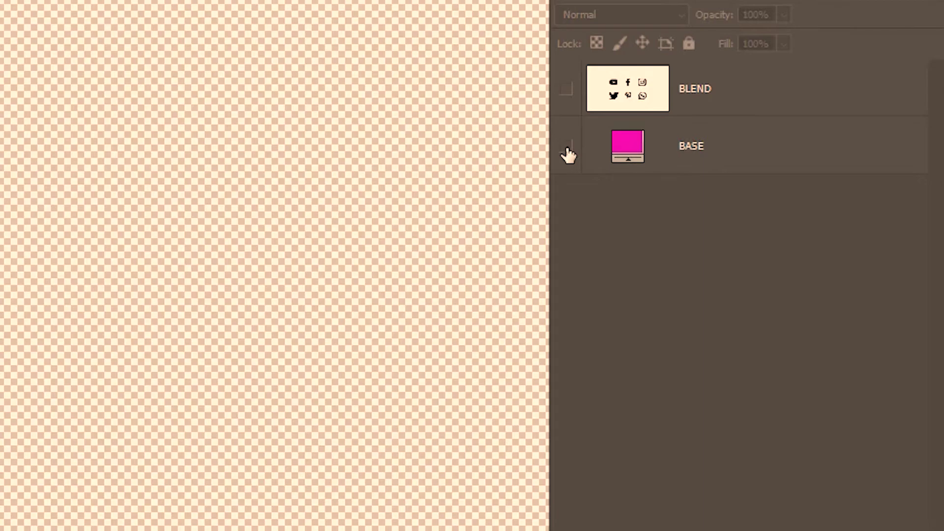
Show the BLEND layer with the social media icons and open its blend mode choices
{"action": "left_click", "coordinate": [567, 90]}
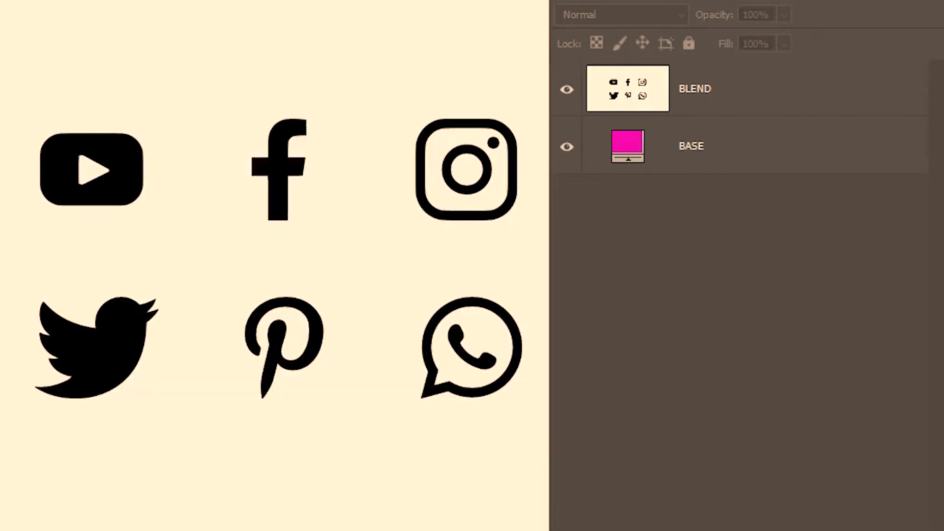
{"action": "left_click", "coordinate": [757, 112]}
{"action": "left_click", "coordinate": [648, 15]}
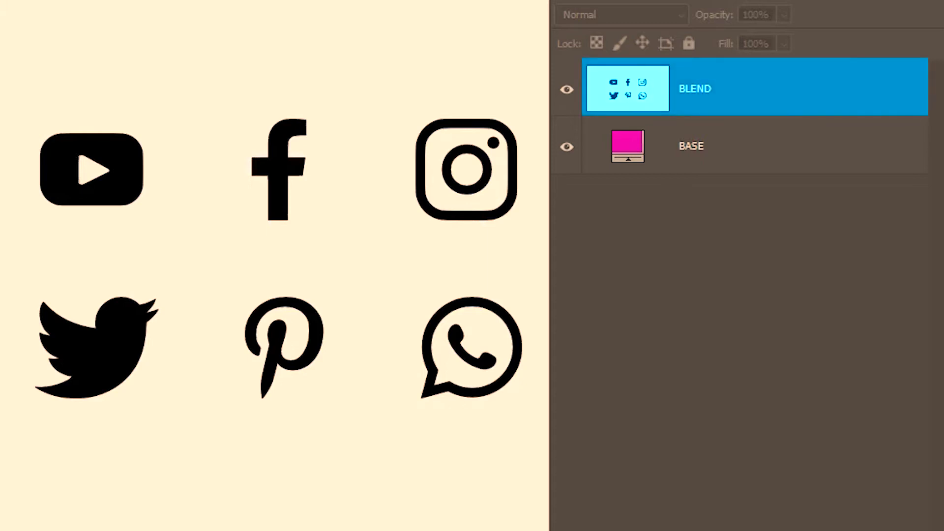
Hide the BLEND layer and set the BASE layer's solid fill colour to #ff00f0
{"action": "left_click", "coordinate": [571, 103]}
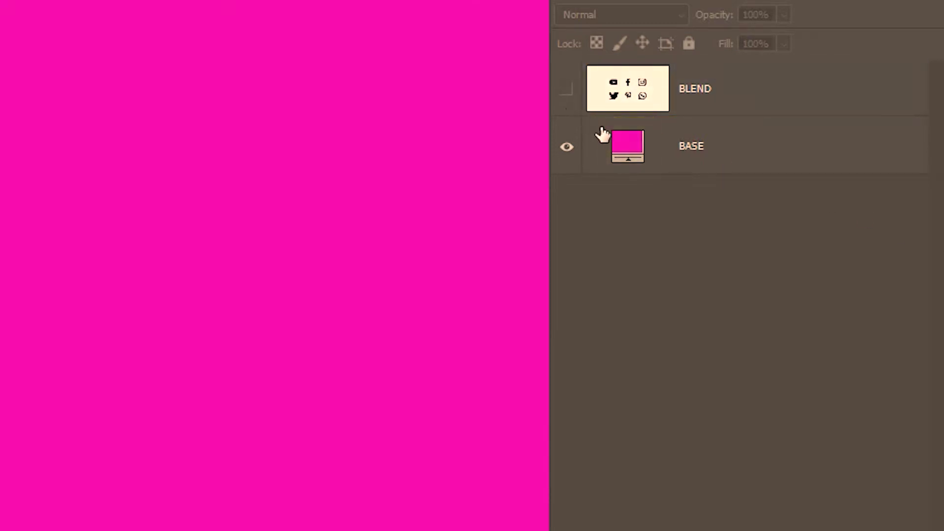
{"action": "double_click", "coordinate": [629, 145]}
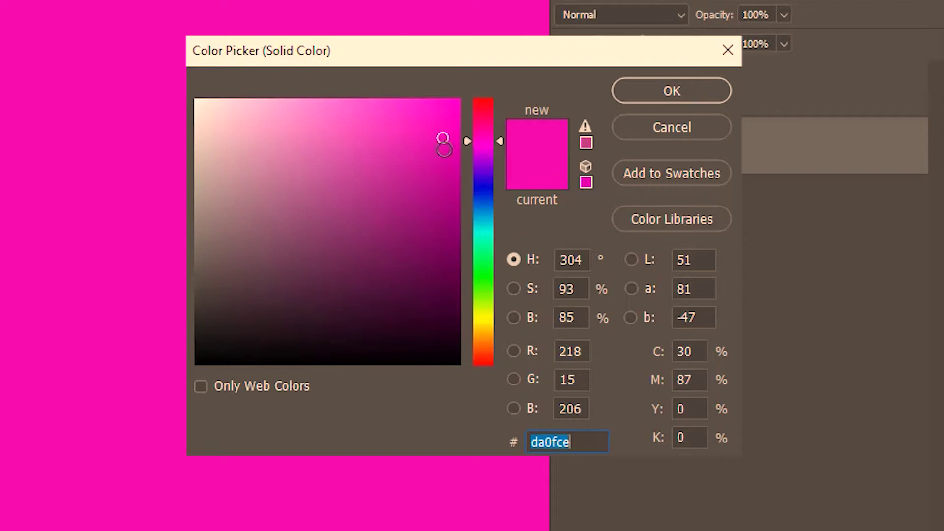
{"action": "type", "text": "ff00f0"}
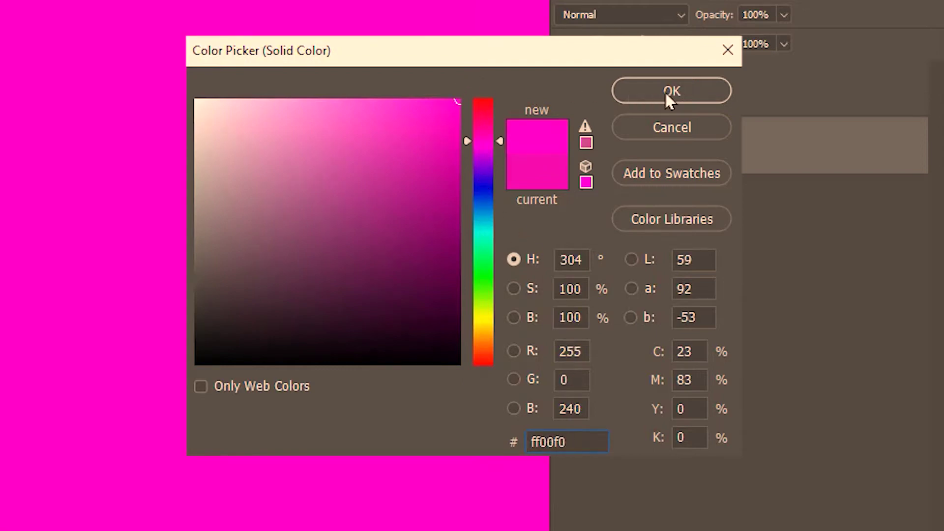
{"action": "left_click", "coordinate": [665, 91]}
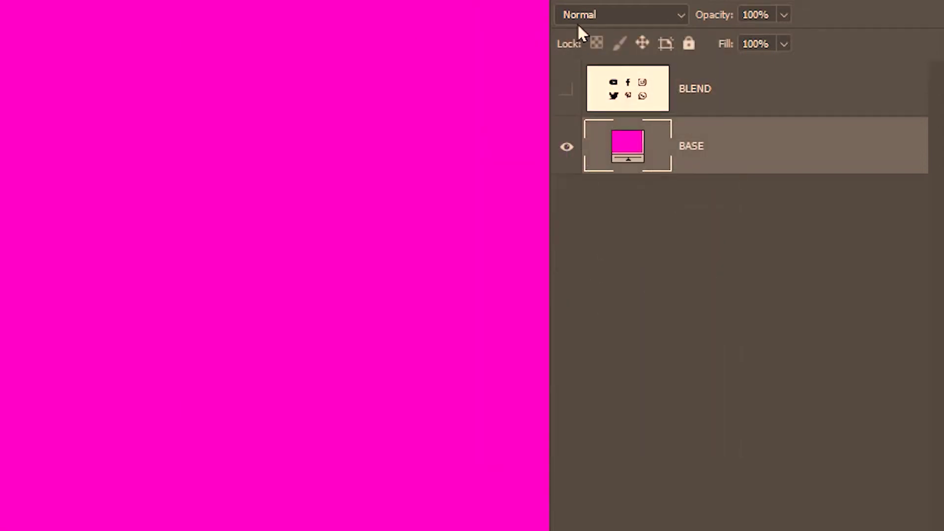
Show the BLEND layer over the magenta BASE fill, select it and open its blend mode choices
{"action": "left_click", "coordinate": [567, 89]}
{"action": "left_click", "coordinate": [806, 98]}
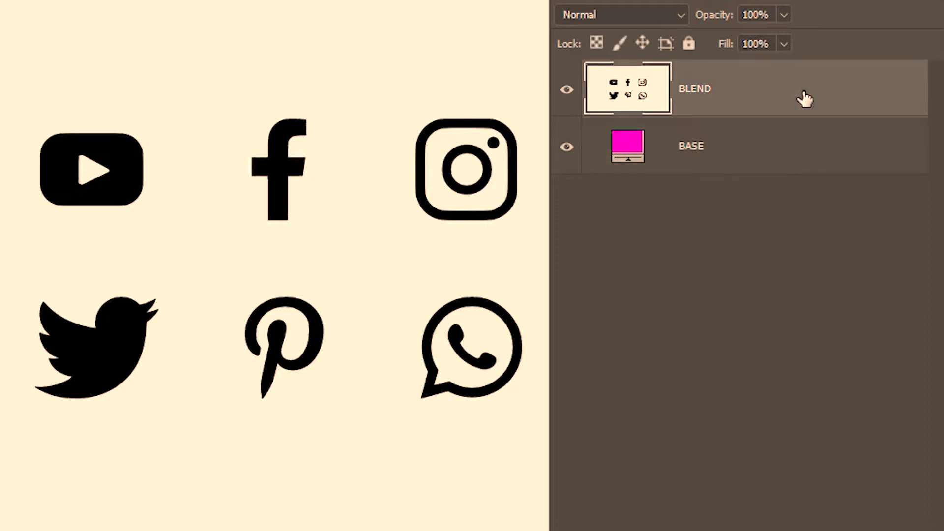
{"action": "left_click", "coordinate": [657, 13]}
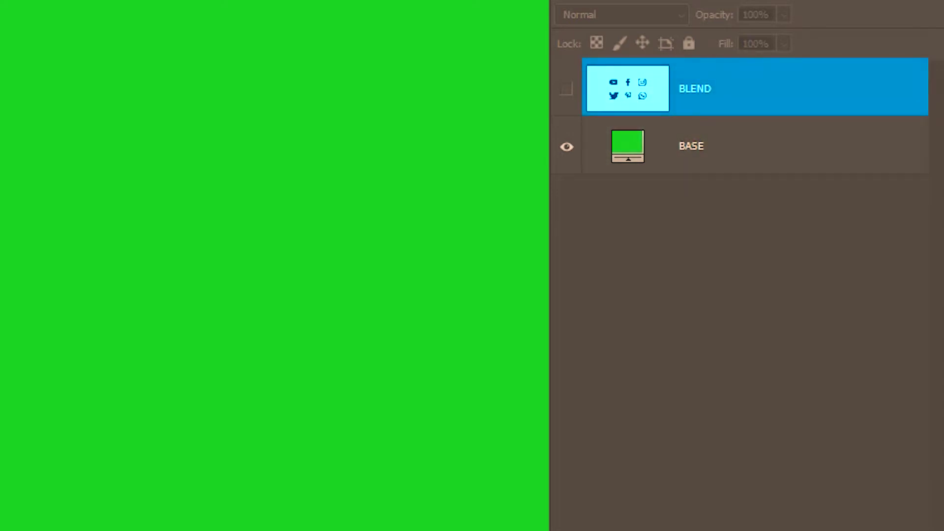
Show the BLEND icon layer over the green BASE fill and set its blend mode to Color Burn
{"action": "left_click", "coordinate": [573, 89]}
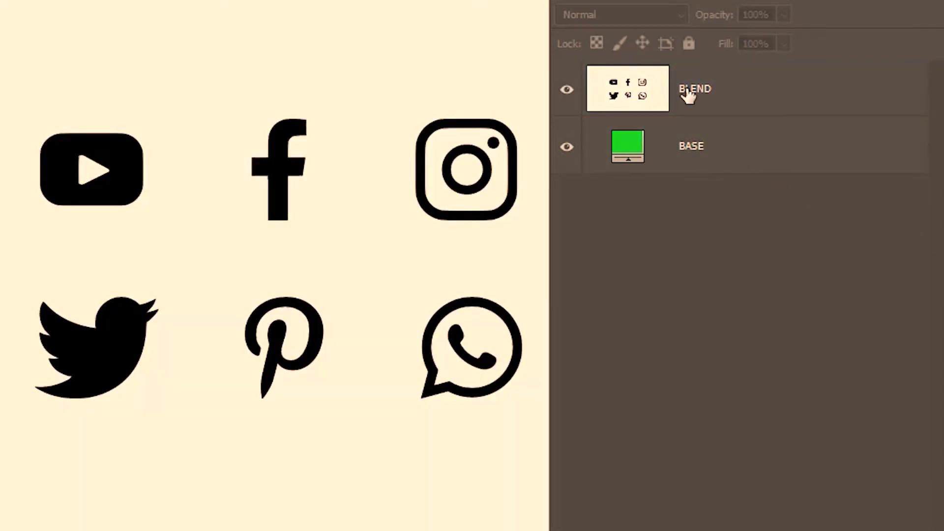
{"action": "left_click", "coordinate": [816, 100]}
{"action": "left_click", "coordinate": [651, 13]}
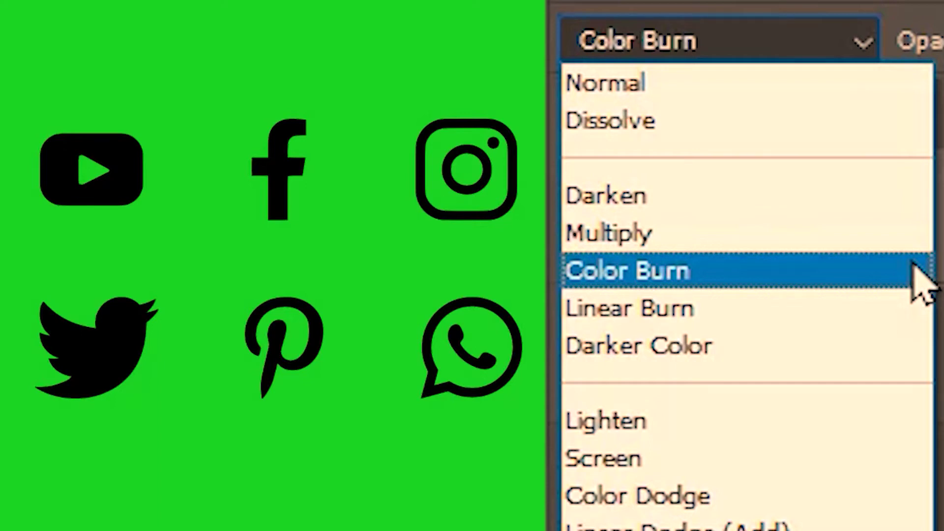
{"action": "left_click", "coordinate": [913, 268]}
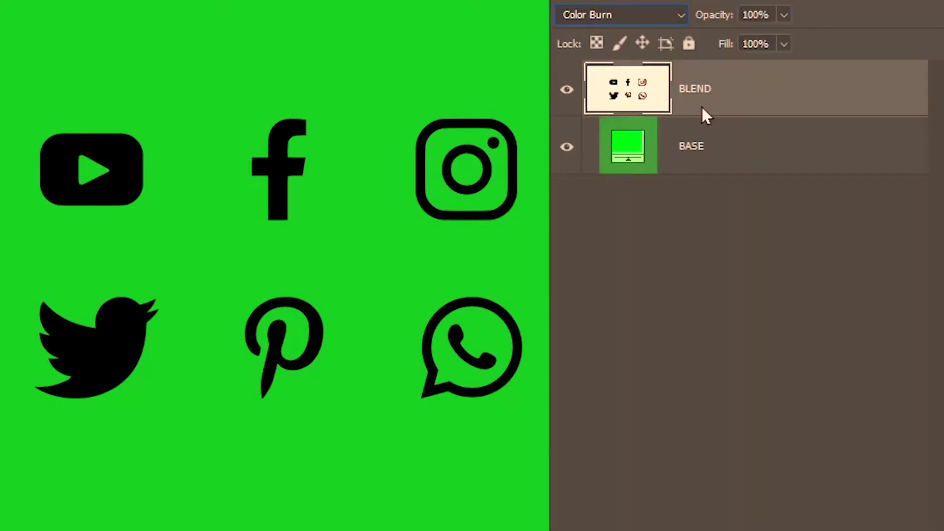
Change the BASE layer's solid fill to the brightest, fully saturated green of the same hue
{"action": "double_click", "coordinate": [637, 155]}
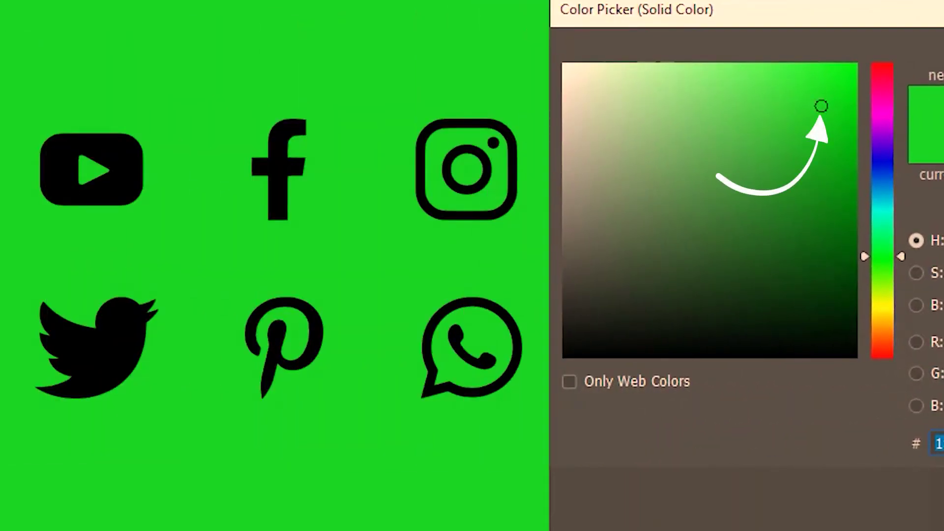
{"action": "mouse_move", "coordinate": [824, 107]}
{"action": "left_mouse_down"}
{"action": "mouse_move", "coordinate": [845, 60]}
{"action": "mouse_move", "coordinate": [874, 41]}
{"action": "left_mouse_up"}
{"action": "key", "text": "Return"}
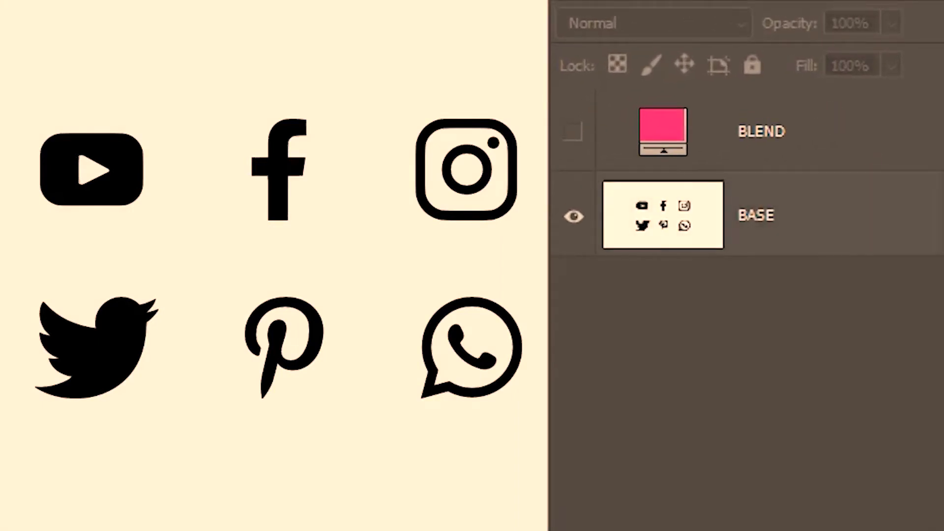
Show the pink BLEND fill above the BASE icon layer, select it and open its blend mode choices
{"action": "left_click", "coordinate": [586, 227]}
{"action": "left_click", "coordinate": [574, 217]}
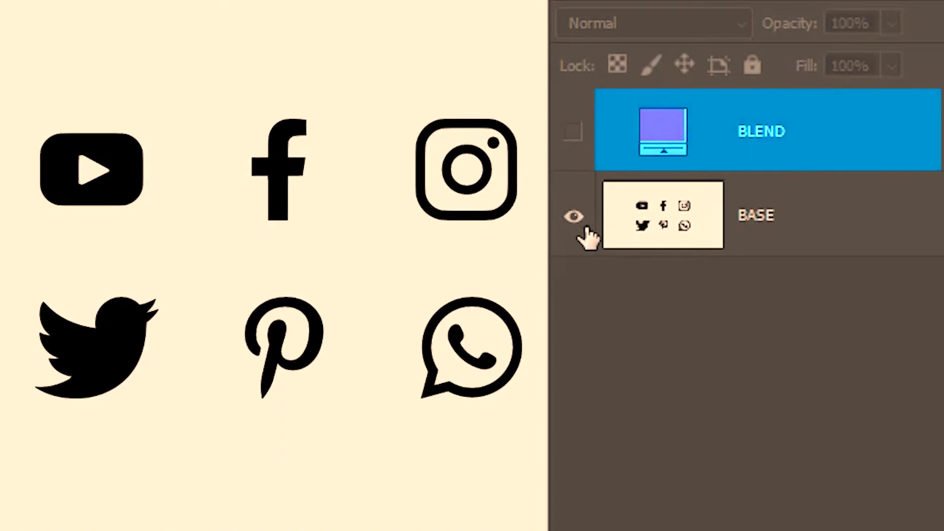
{"action": "left_click", "coordinate": [580, 139]}
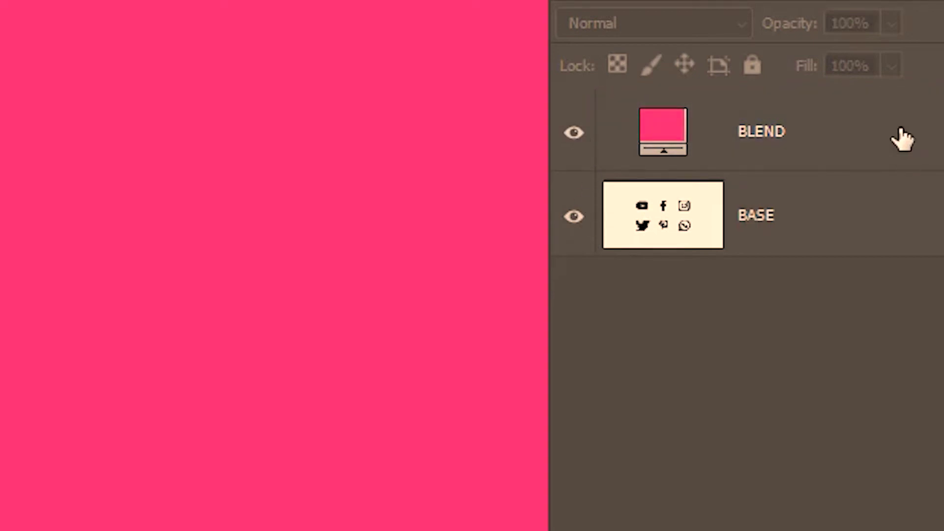
{"action": "left_click", "coordinate": [904, 143]}
{"action": "left_click", "coordinate": [690, 23]}
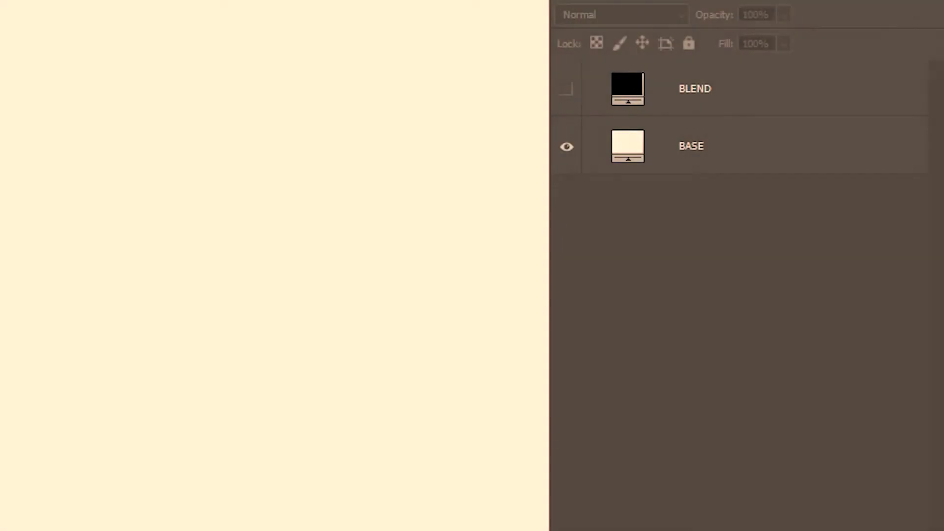
Check the BASE fill by toggling its visibility, then show and select the black BLEND fill layer
{"action": "left_click", "coordinate": [575, 163]}
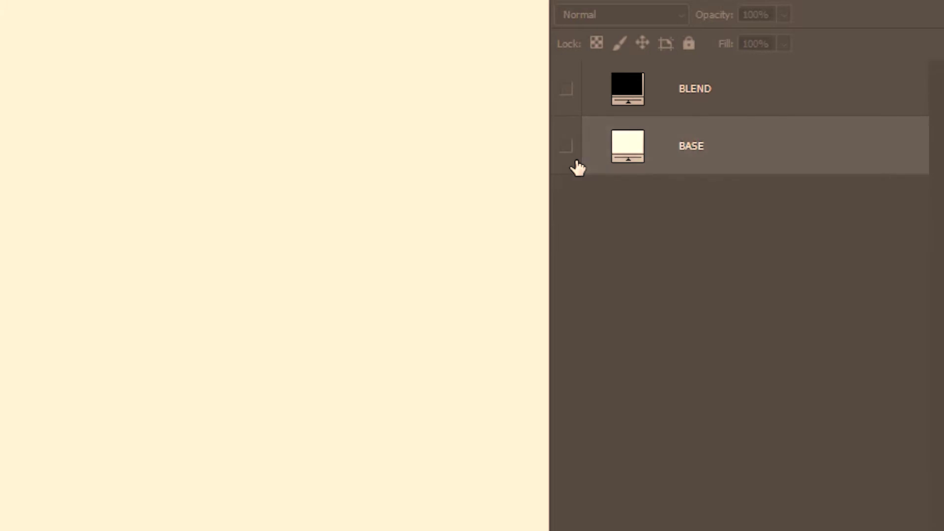
{"action": "left_click", "coordinate": [576, 163]}
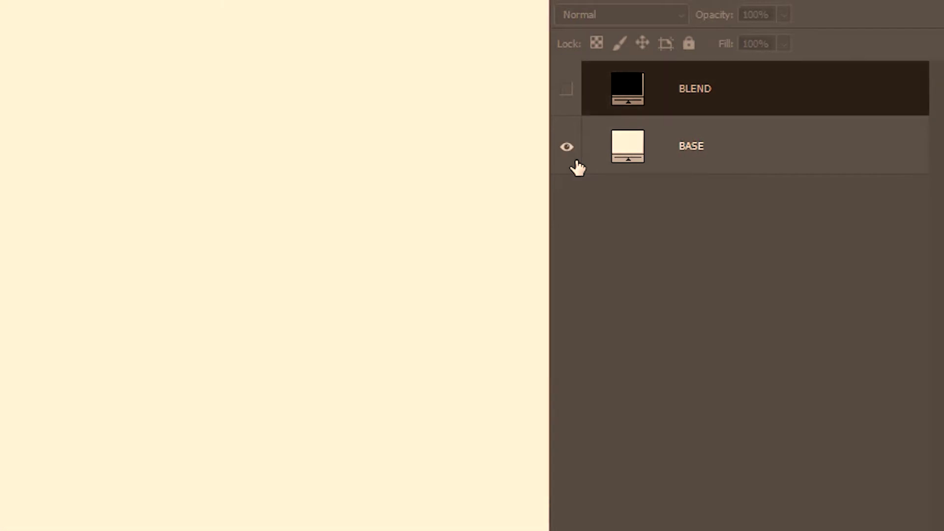
{"action": "left_click", "coordinate": [568, 103]}
{"action": "left_click", "coordinate": [568, 103]}
{"action": "left_click", "coordinate": [568, 104]}
{"action": "left_click", "coordinate": [838, 110]}
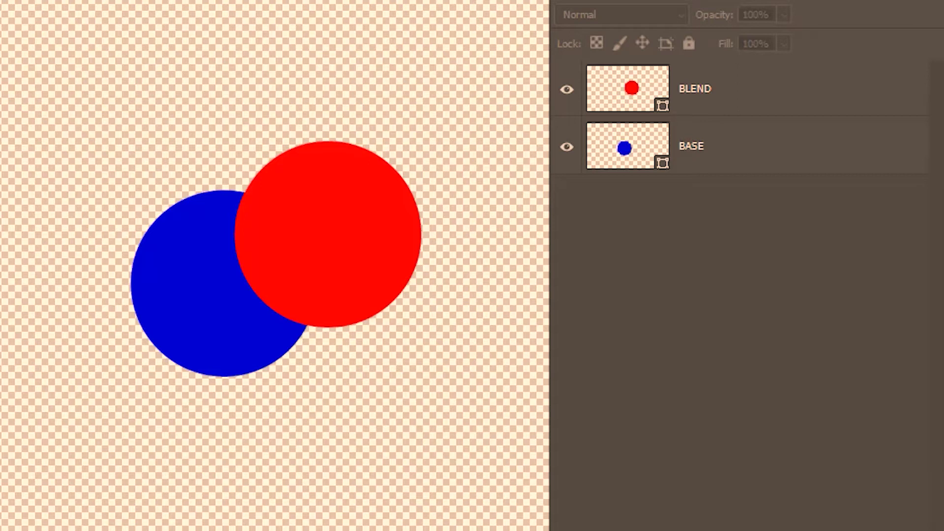
Toggle the visibility of the red BLEND circle and the blue BASE circle to identify each layer
{"action": "left_click", "coordinate": [564, 98]}
{"action": "left_click", "coordinate": [563, 98]}
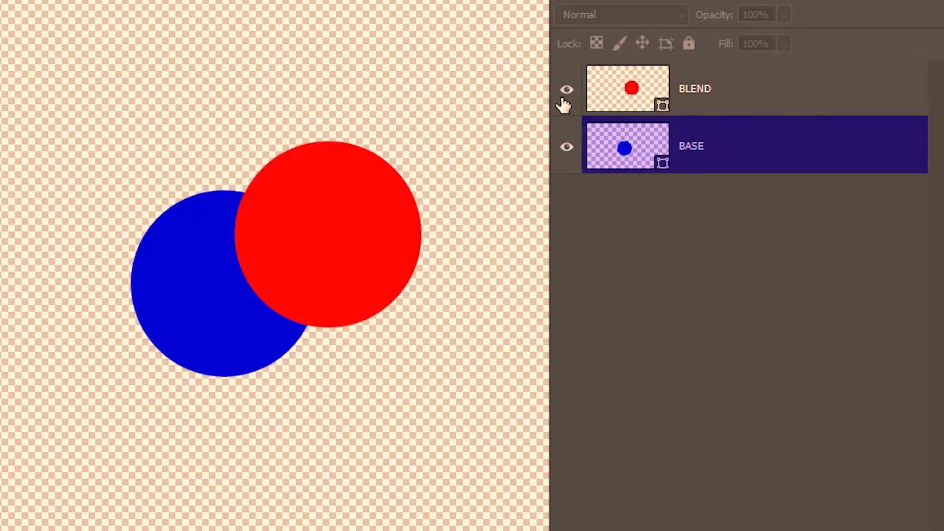
{"action": "left_click", "coordinate": [570, 147]}
{"action": "left_click", "coordinate": [571, 148]}
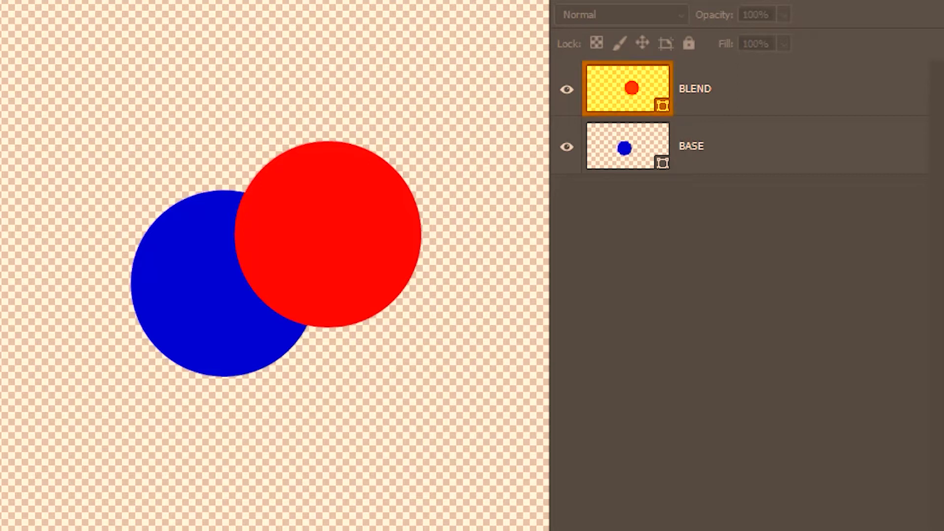
Check the HSB brightness of the red BLEND circle's and the blue BASE circle's fill colours
{"action": "double_click", "coordinate": [638, 105]}
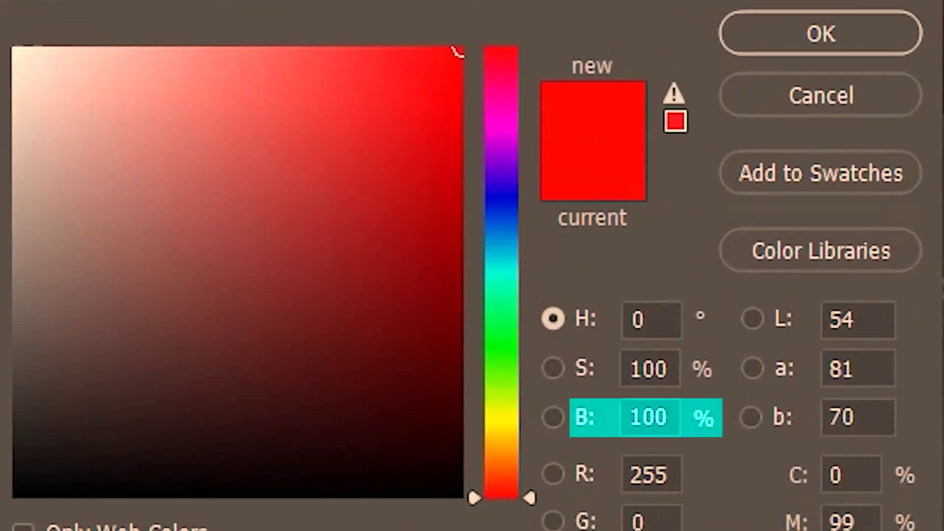
{"action": "left_click", "coordinate": [810, 51]}
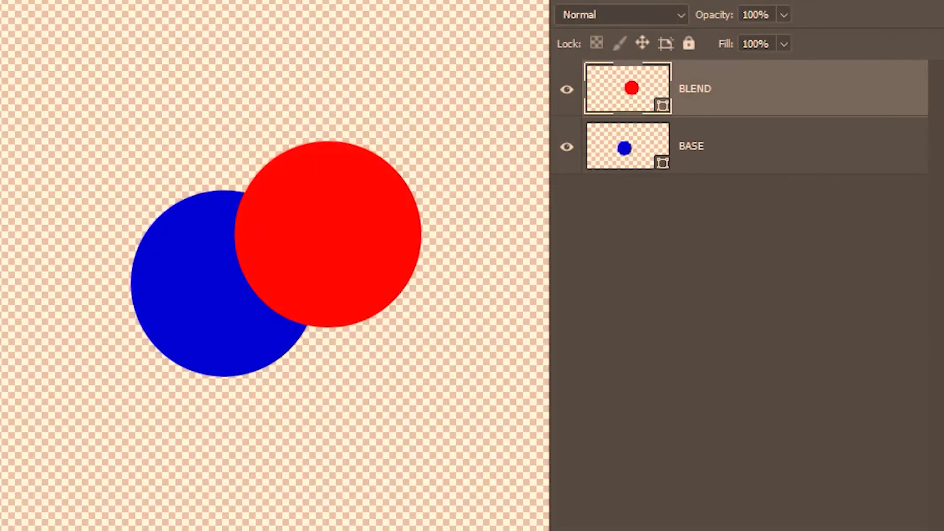
{"action": "double_click", "coordinate": [628, 148]}
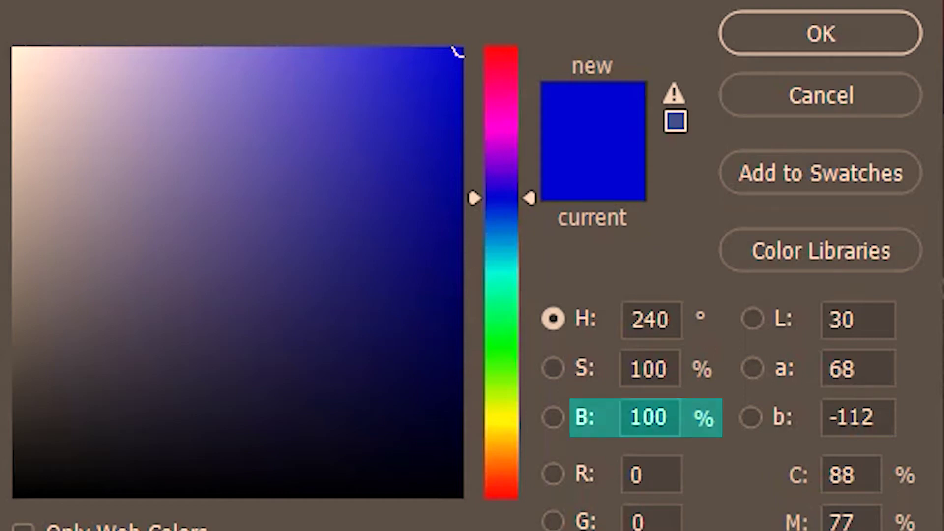
{"action": "left_click", "coordinate": [832, 44]}
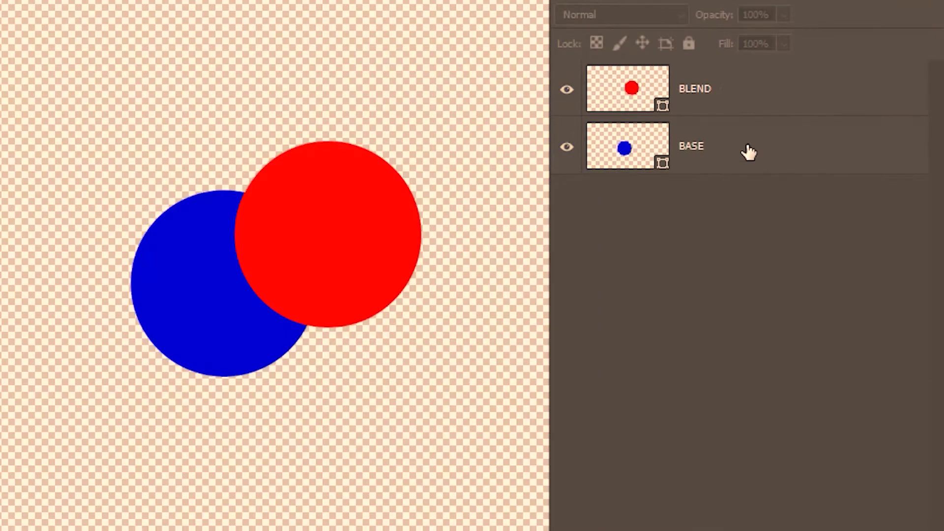
Set the blend mode of the BLEND layer with the red circle to Darker Color
{"action": "left_click", "coordinate": [717, 95]}
{"action": "left_click", "coordinate": [654, 16]}
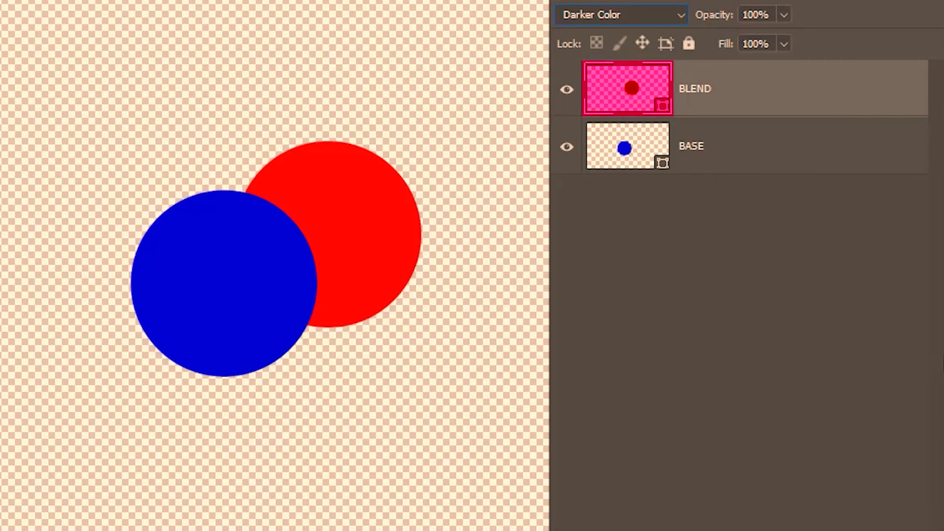
Inspect the Lab lightness of the red BLEND circle's colour and open the blue BASE circle's colour
{"action": "double_click", "coordinate": [654, 84]}
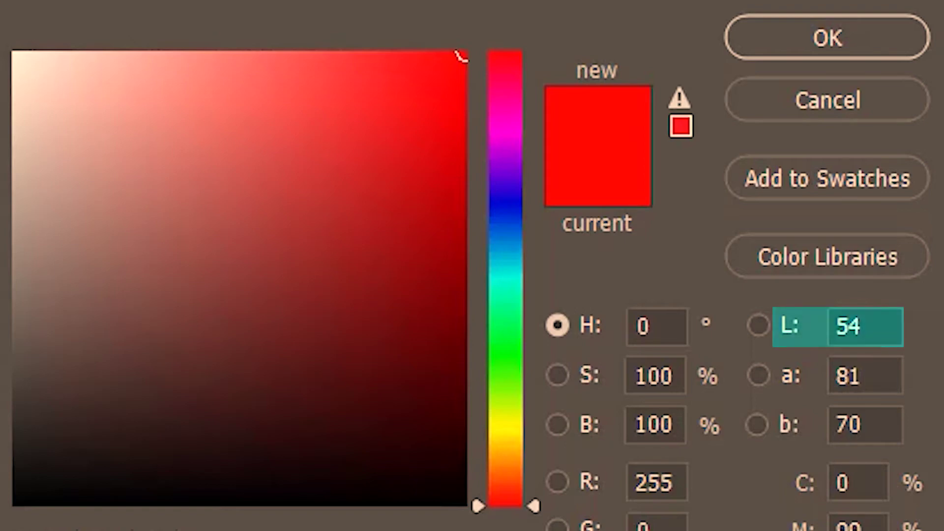
{"action": "left_click", "coordinate": [871, 52]}
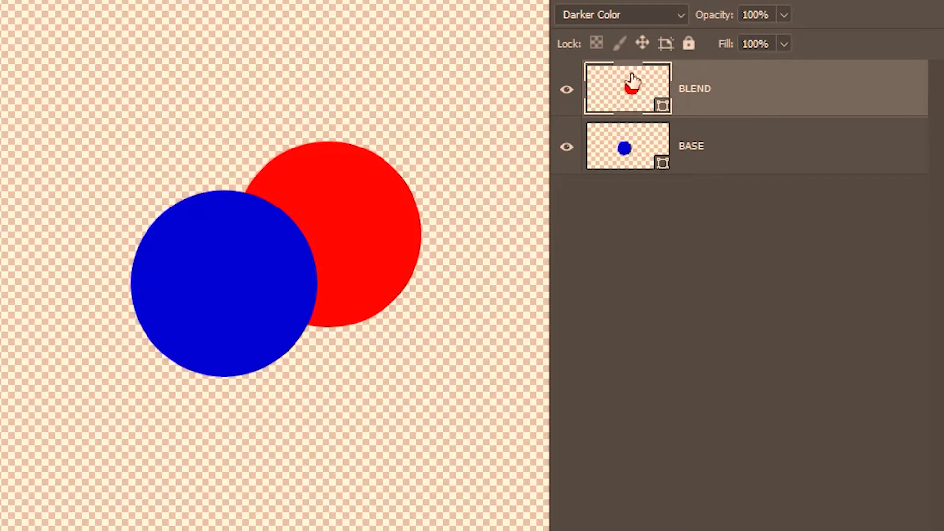
{"action": "double_click", "coordinate": [621, 165]}
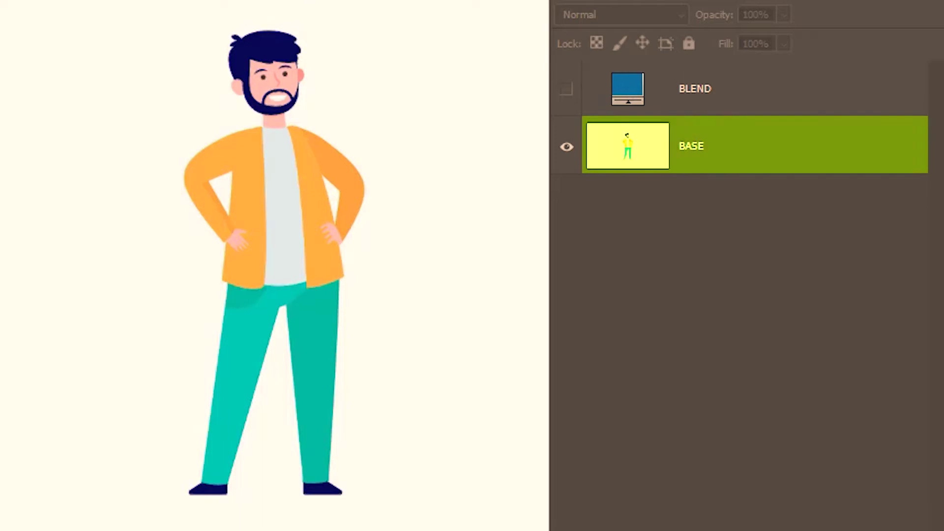
Show the blue BLEND fill above the BASE illustration of the man, select it and open its blend mode choices
{"action": "left_click", "coordinate": [558, 155]}
{"action": "left_click", "coordinate": [558, 154]}
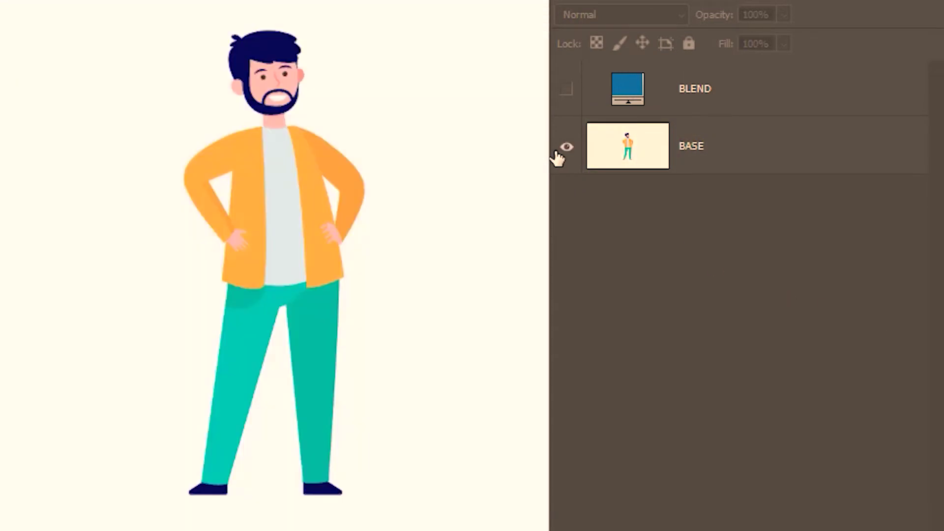
{"action": "left_click", "coordinate": [567, 91]}
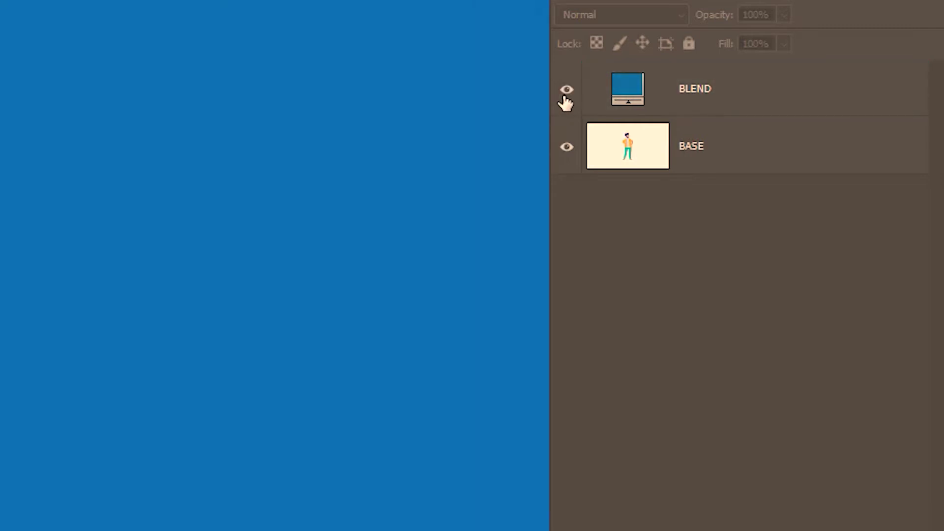
{"action": "left_click", "coordinate": [784, 91]}
{"action": "left_click", "coordinate": [634, 17]}
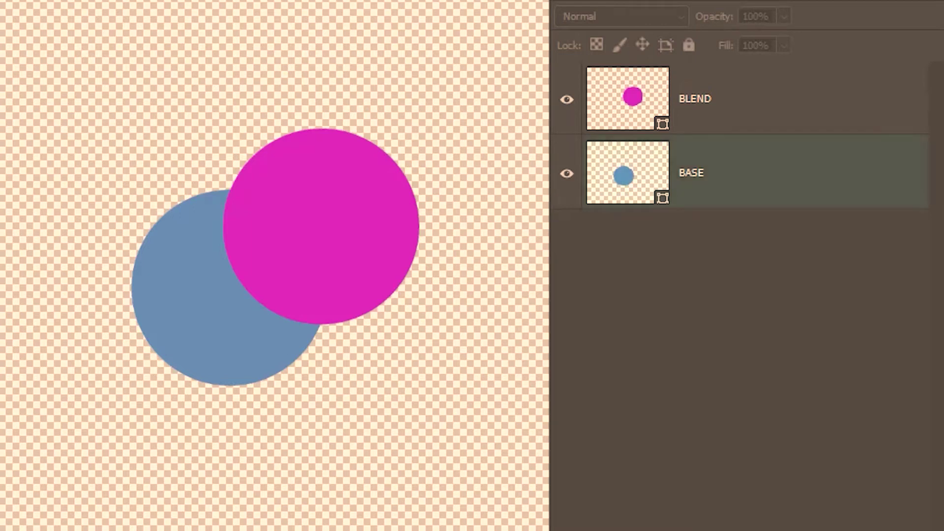
Compare the magenta and blue circles by toggling their visibility, select the BLEND layer and open its blend mode choices
{"action": "left_click", "coordinate": [566, 177]}
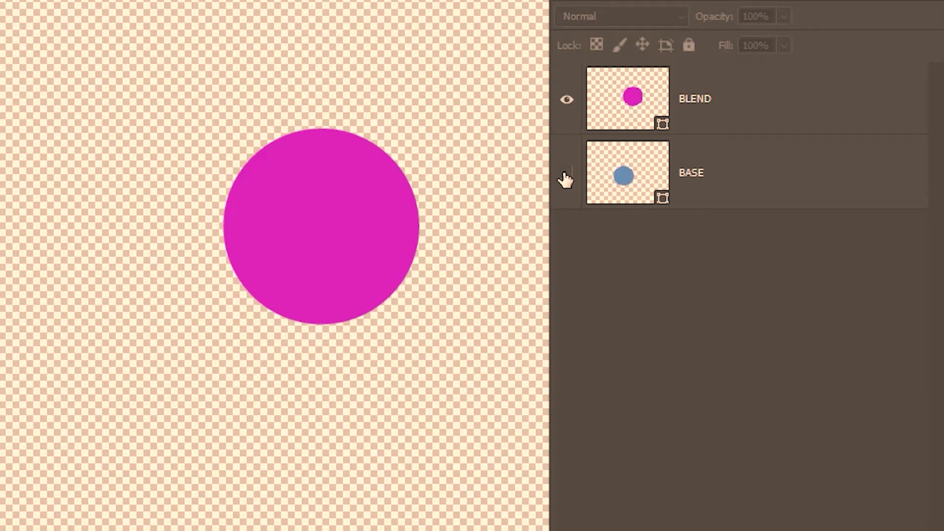
{"action": "left_click", "coordinate": [560, 161]}
{"action": "left_click", "coordinate": [567, 103]}
{"action": "left_click", "coordinate": [567, 104]}
{"action": "left_click", "coordinate": [779, 94]}
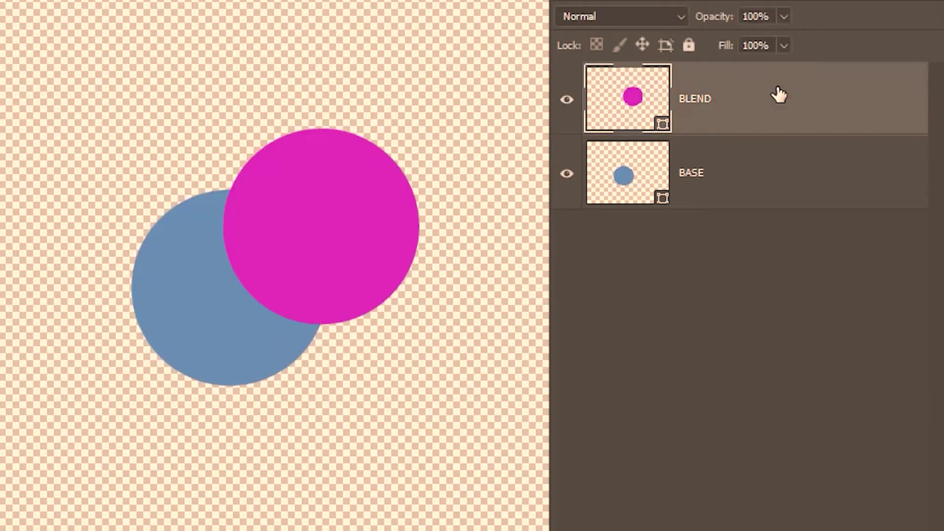
{"action": "left_click", "coordinate": [668, 19]}
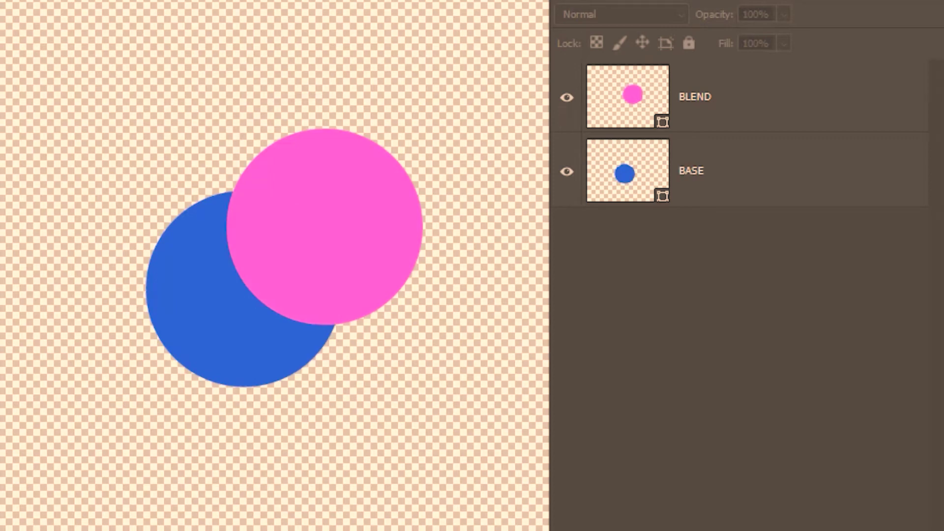
Set the blend mode of the BLEND layer with the magenta circle to Color Burn
{"action": "left_click", "coordinate": [800, 97]}
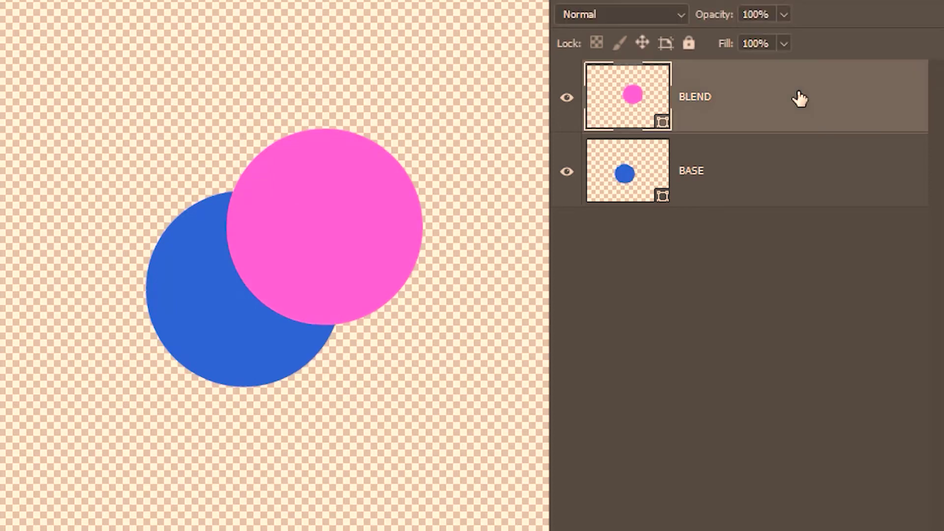
{"action": "left_click", "coordinate": [678, 21]}
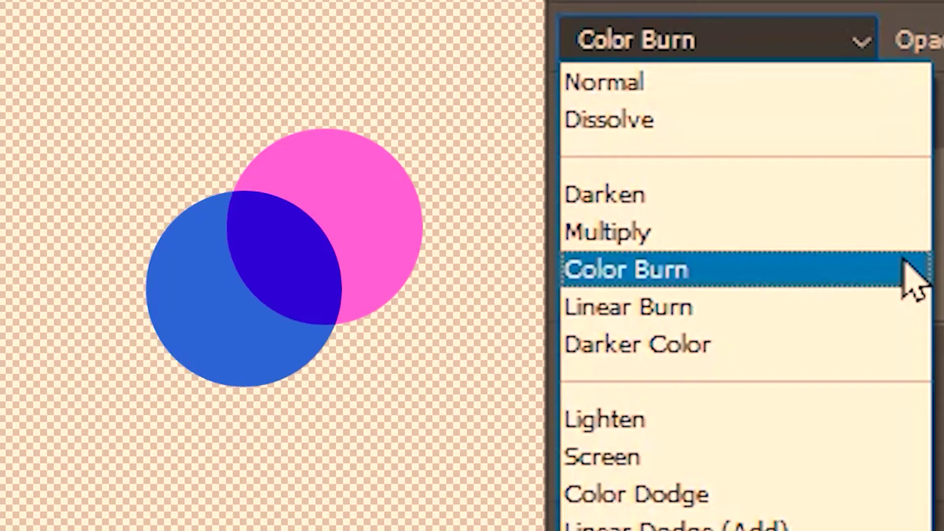
{"action": "left_click", "coordinate": [897, 266]}
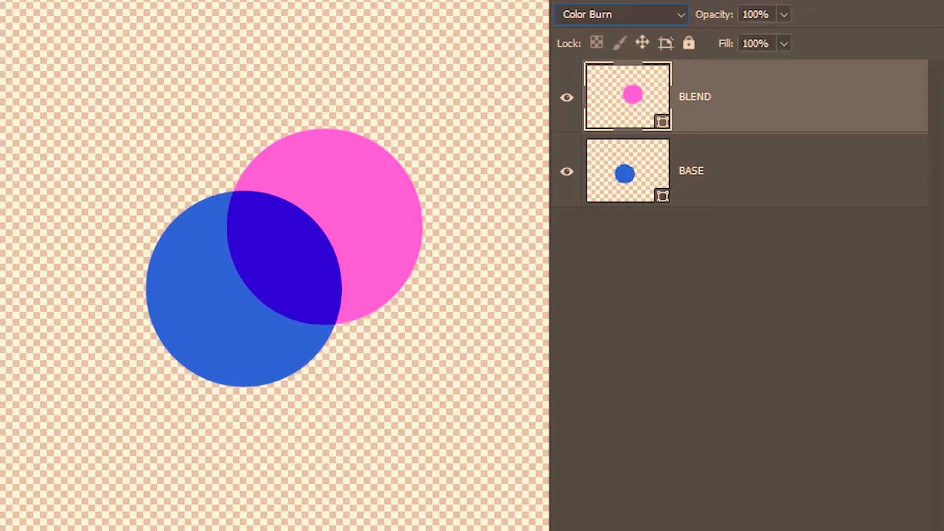
Move the blue BASE circle above the magenta BLEND circle and open its blend mode choices
{"action": "left_click_drag", "start_coordinate": [761, 192], "coordinate": [760, 88]}
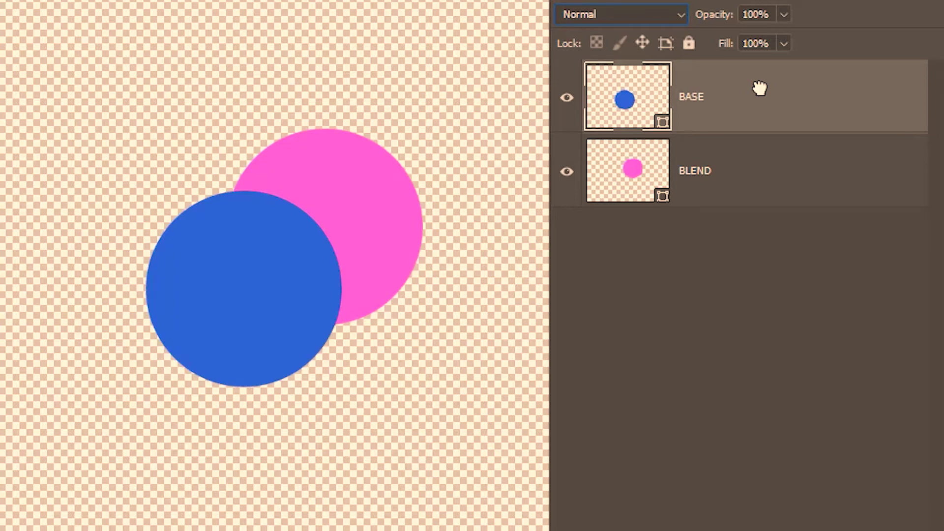
{"action": "left_click", "coordinate": [666, 12]}
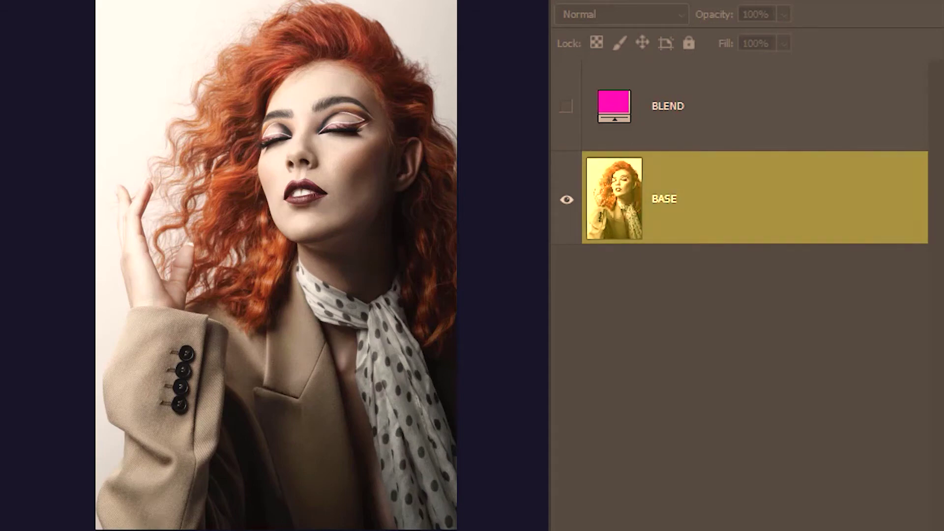
Toggle the BASE portrait's visibility off and on, show the magenta BLEND fill above it and select that fill
{"action": "left_click", "coordinate": [565, 202]}
{"action": "left_click", "coordinate": [564, 202]}
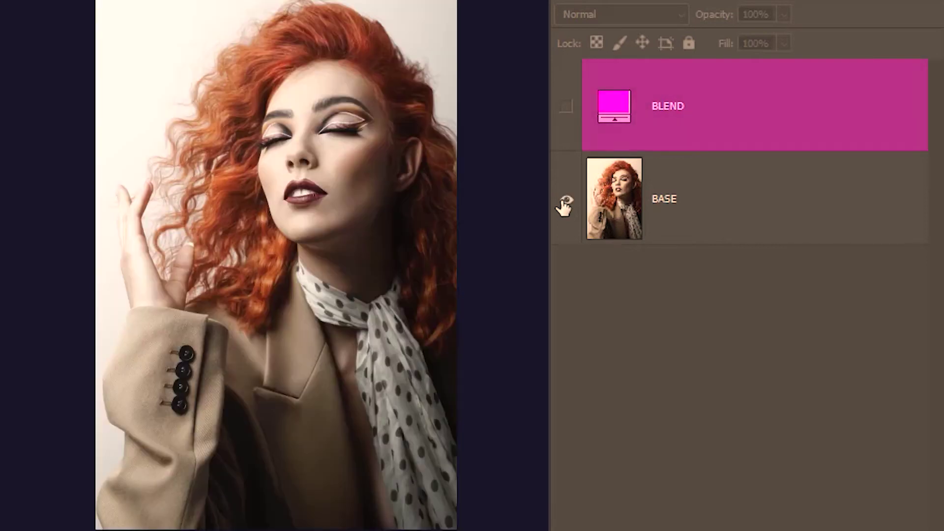
{"action": "left_click", "coordinate": [567, 116]}
{"action": "left_click", "coordinate": [797, 123]}
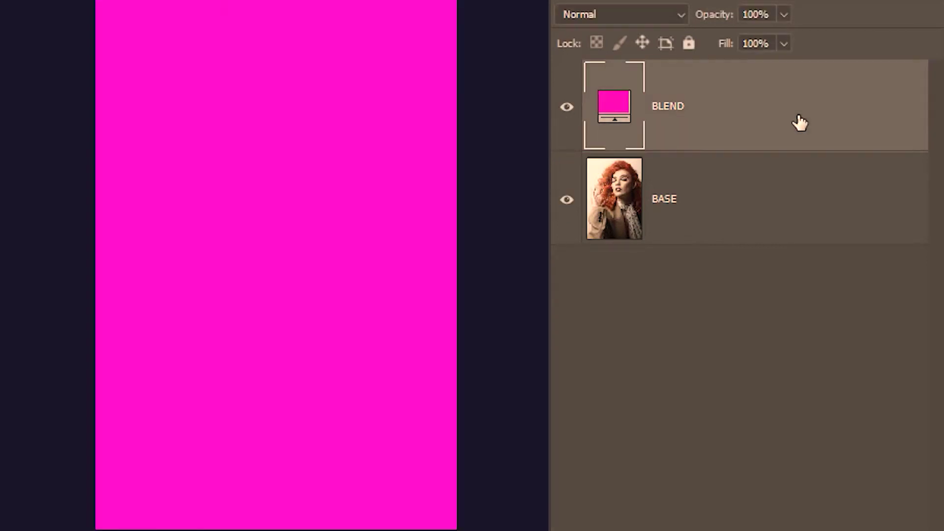
Compare the Darken, Multiply and Linear Burn modes on the magenta BLEND fill and set it to Color Burn
{"action": "left_click", "coordinate": [659, 20]}
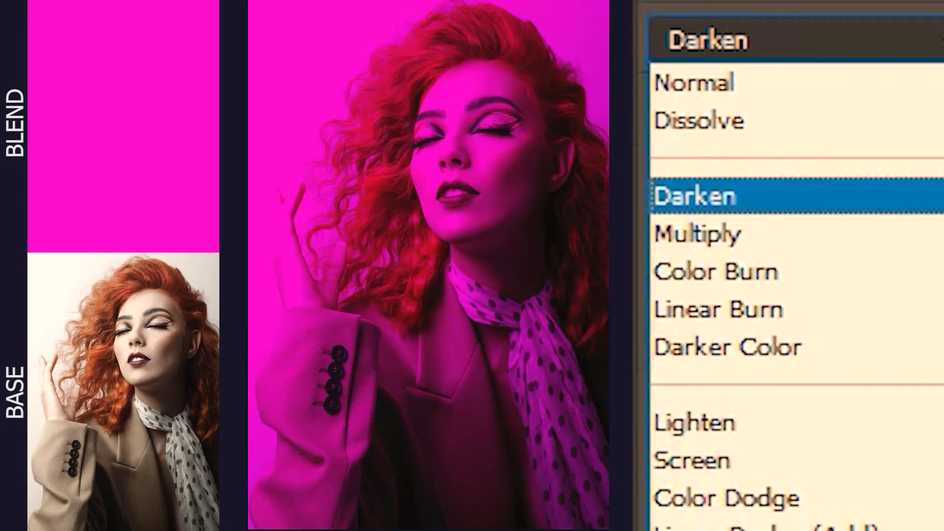
{"action": "key", "text": "Down"}
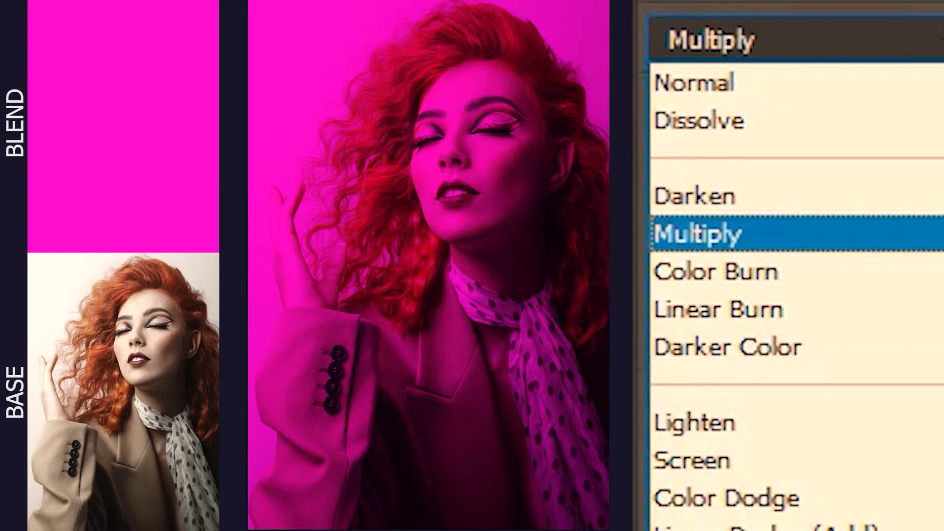
{"action": "key", "text": "Down"}
{"action": "key", "text": "Down"}
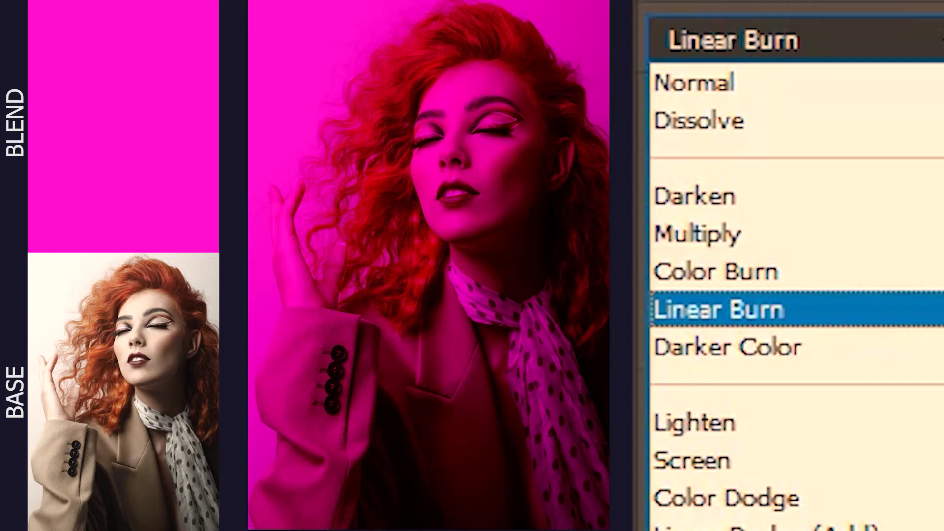
{"action": "key", "text": "Up"}
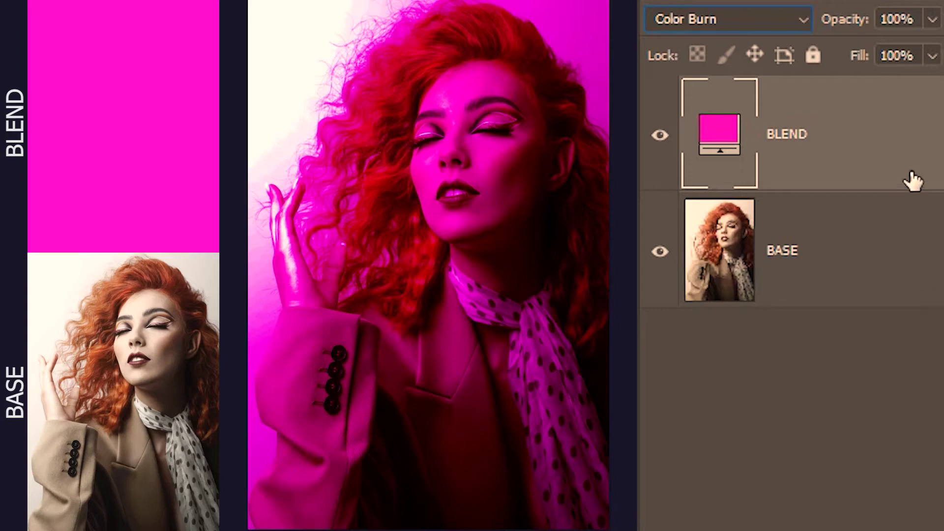
Move the magenta BLEND fill below the BASE portrait and set the portrait's blend mode to Color Burn
{"action": "left_click_drag", "start_coordinate": [910, 157], "coordinate": [910, 406]}
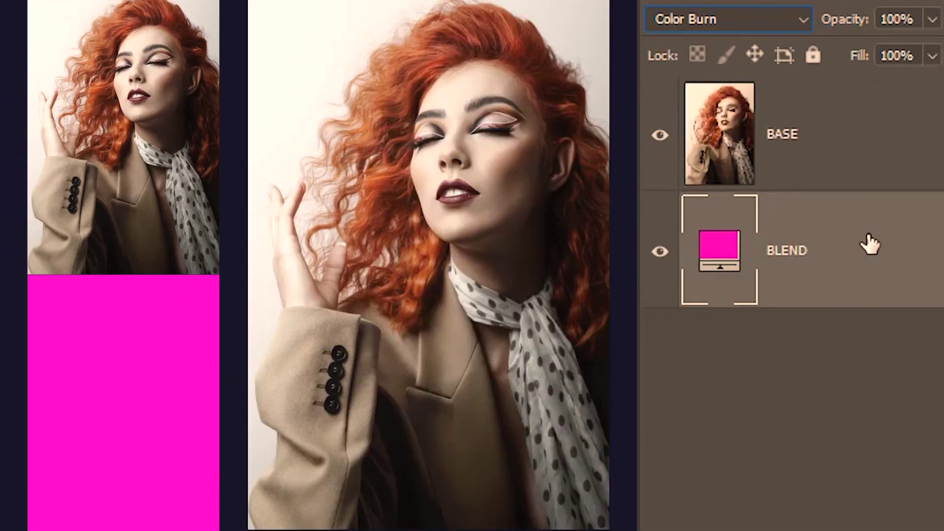
{"action": "left_click", "coordinate": [866, 173]}
{"action": "left_click", "coordinate": [794, 29]}
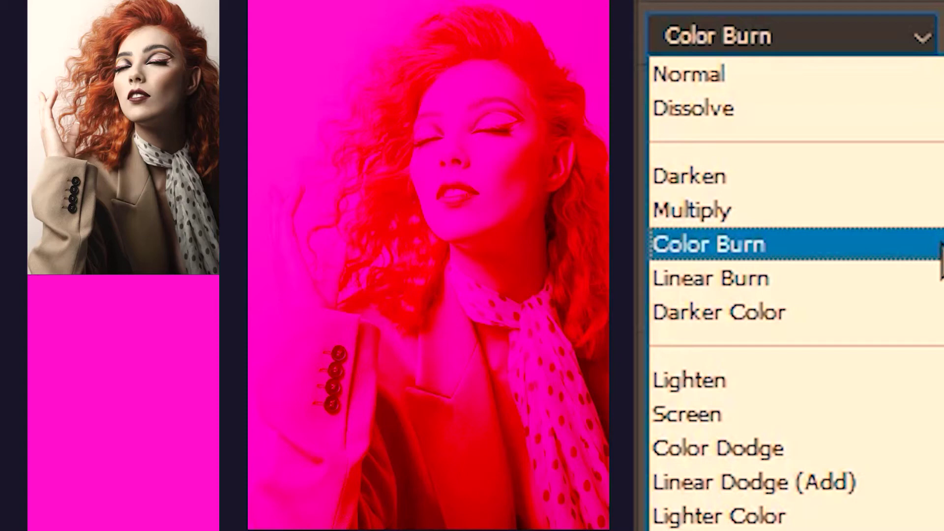
{"action": "left_click", "coordinate": [941, 248]}
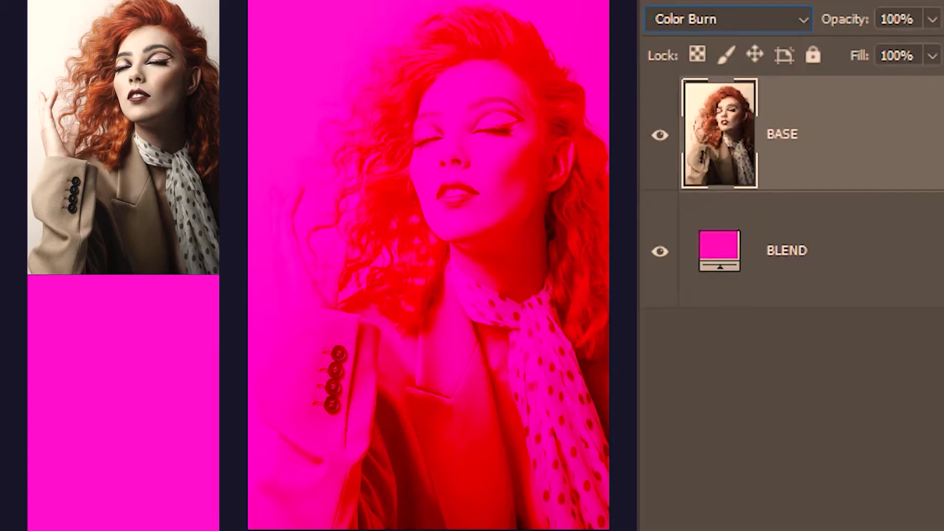
Move the BASE portrait back below the magenta fill and try the fill at 67% and 32% opacity, ending at 100%
{"action": "left_click_drag", "start_coordinate": [877, 143], "coordinate": [903, 397]}
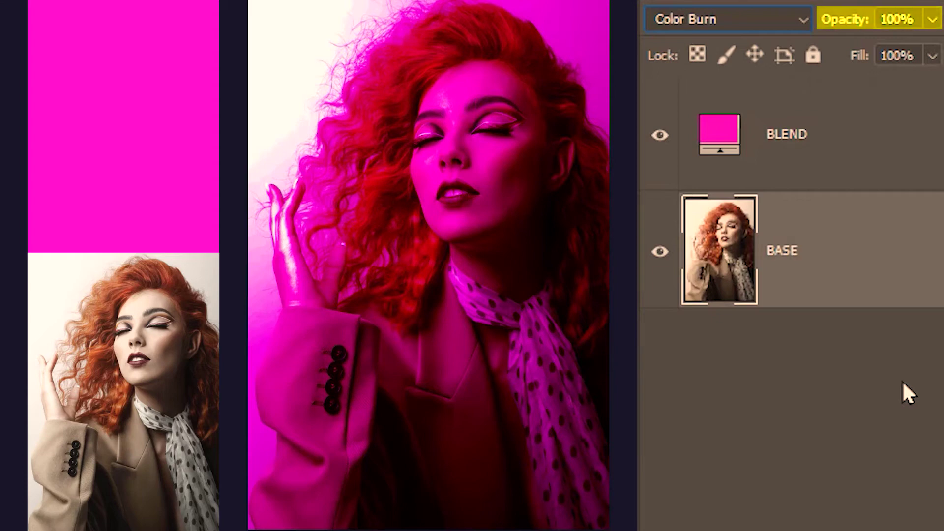
{"action": "left_click", "coordinate": [864, 151]}
{"action": "left_click", "coordinate": [933, 21]}
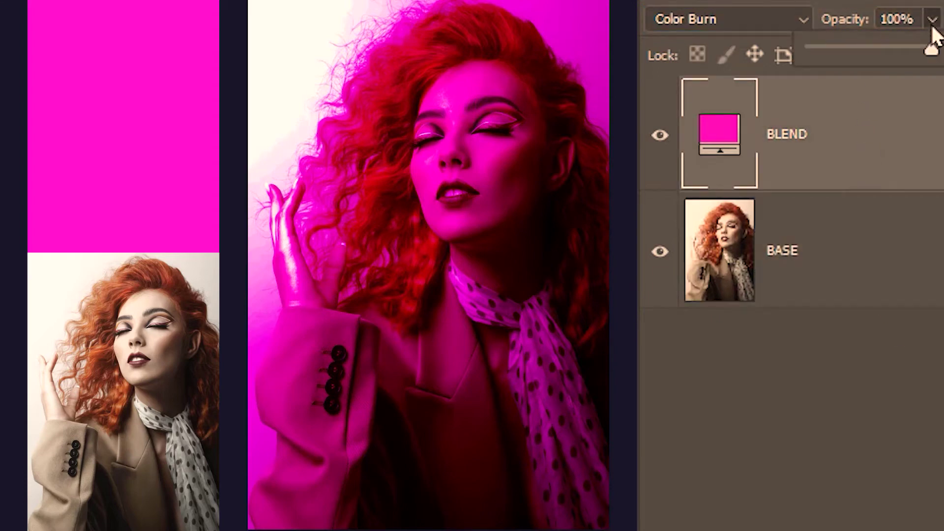
{"action": "left_click", "coordinate": [907, 48]}
{"action": "left_click", "coordinate": [893, 49]}
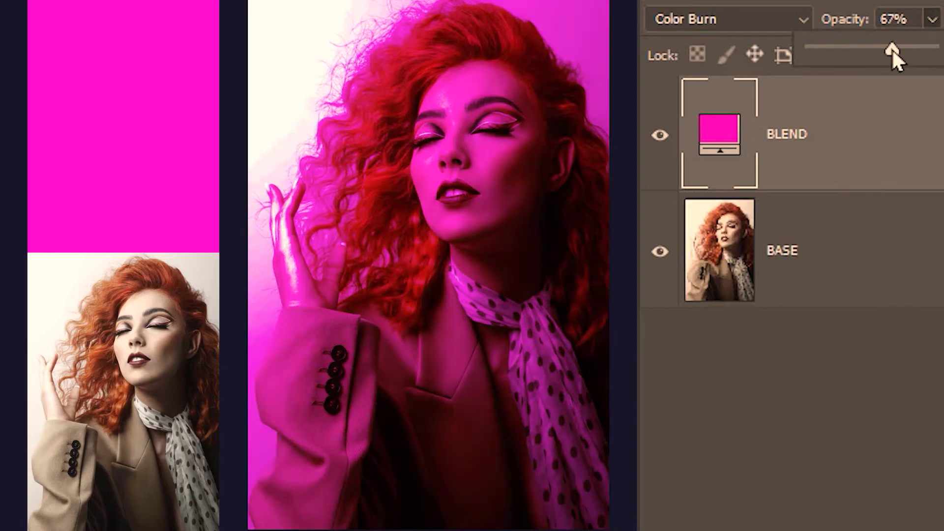
{"action": "left_click", "coordinate": [866, 50]}
{"action": "left_click", "coordinate": [849, 48]}
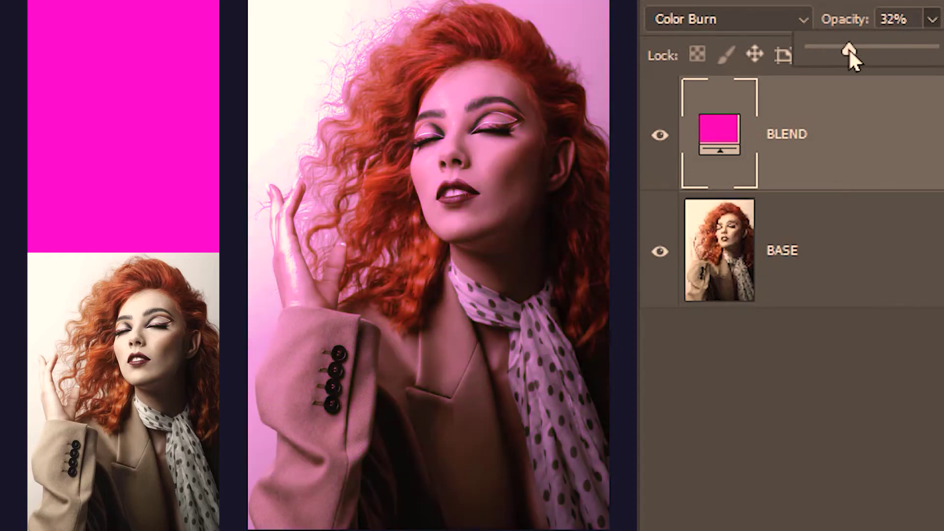
{"action": "left_click_drag", "start_coordinate": [848, 48], "coordinate": [941, 49]}
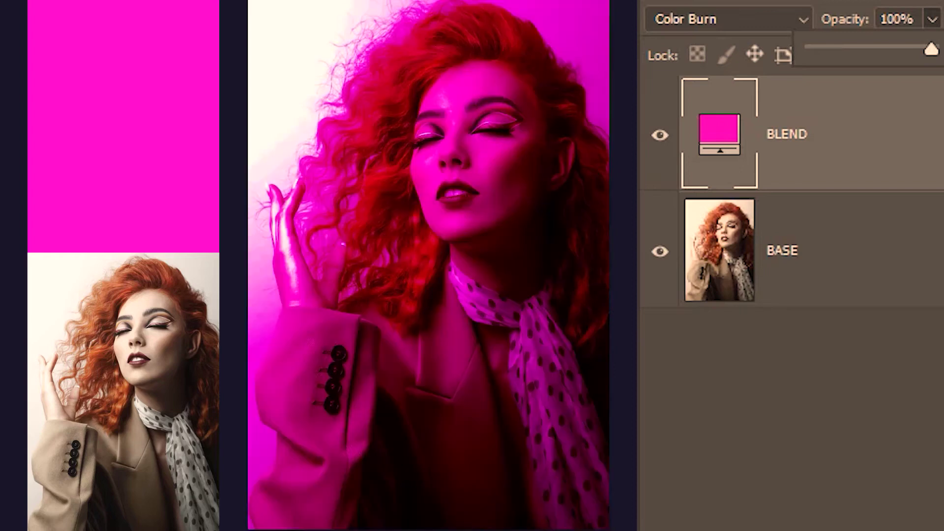
{"action": "key", "text": "Return"}
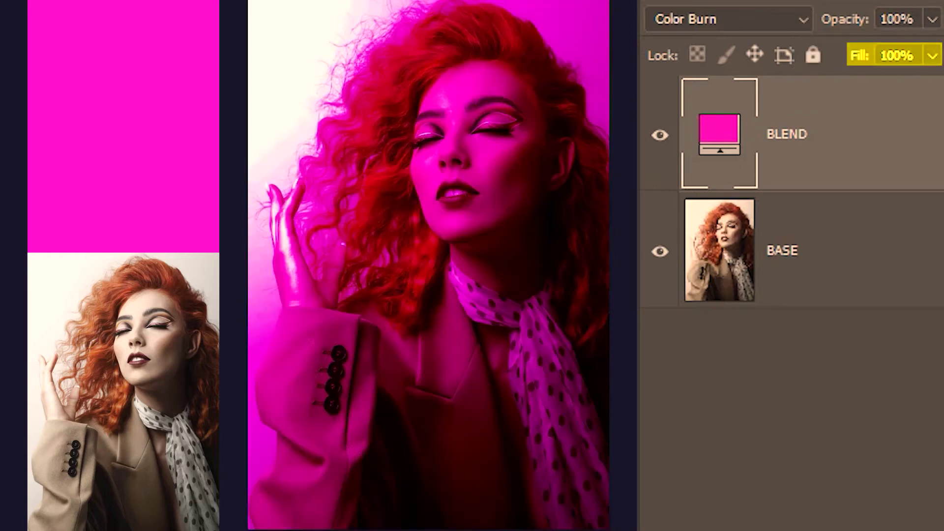
Try the magenta BLEND layer with its Fill lowered to 43% and raise the Fill back to full
{"action": "left_click", "coordinate": [938, 56]}
{"action": "left_click_drag", "start_coordinate": [928, 85], "coordinate": [864, 87]}
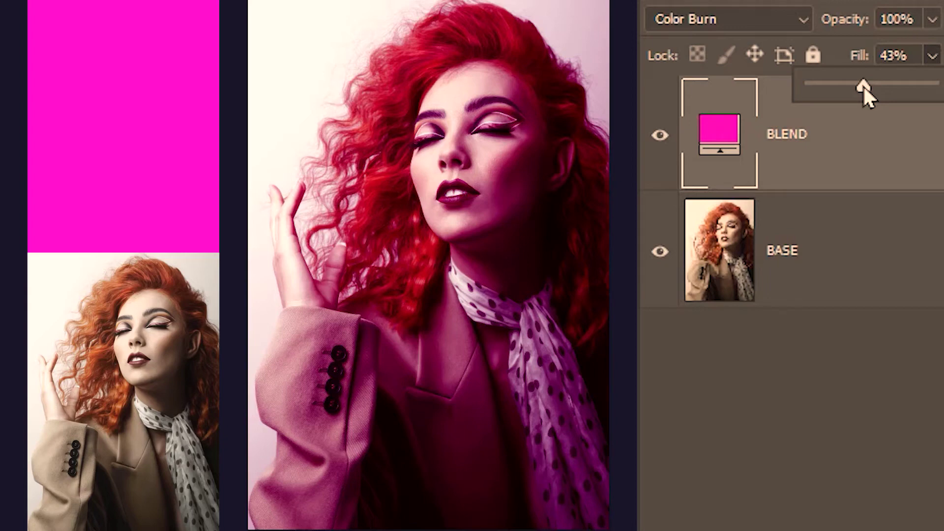
{"action": "left_click_drag", "start_coordinate": [863, 85], "coordinate": [935, 84]}
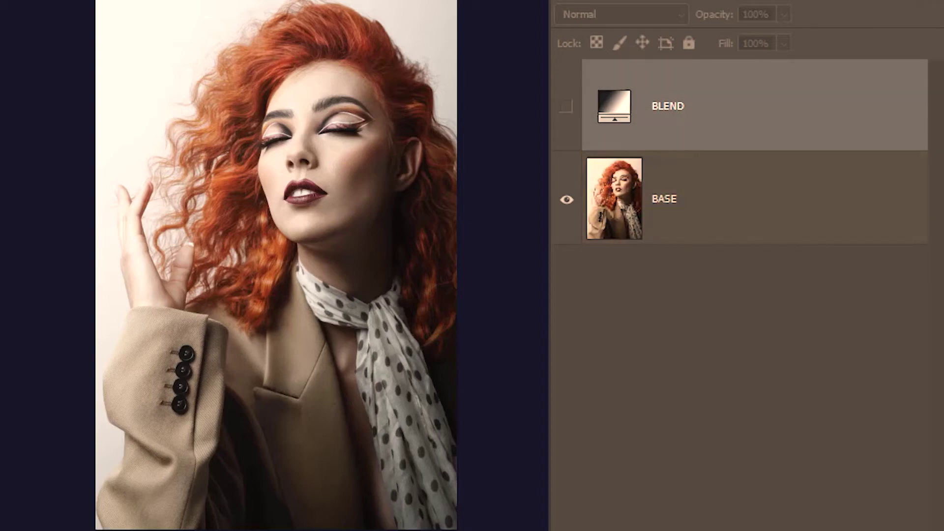
Show the black-to-white gradient BLEND layer above the BASE portrait and set its blend mode to Linear Burn
{"action": "left_click", "coordinate": [566, 107]}
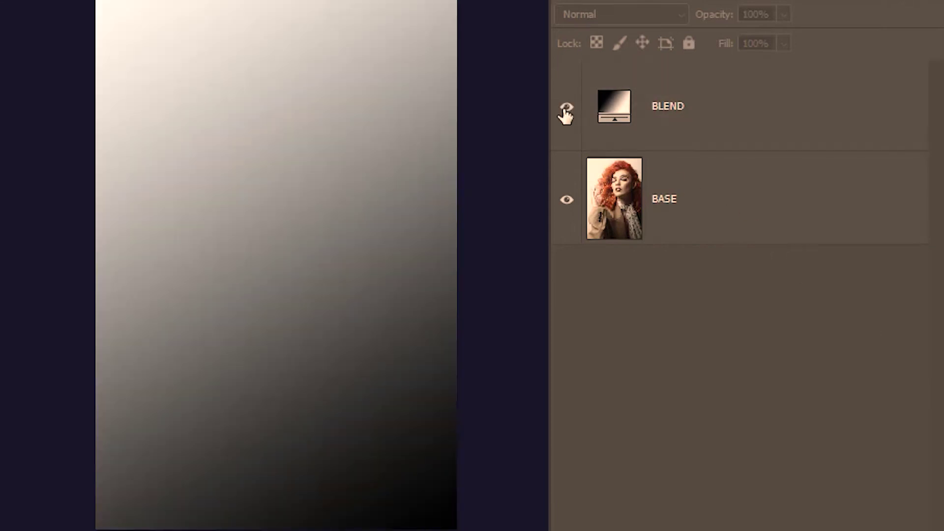
{"action": "left_click", "coordinate": [801, 116]}
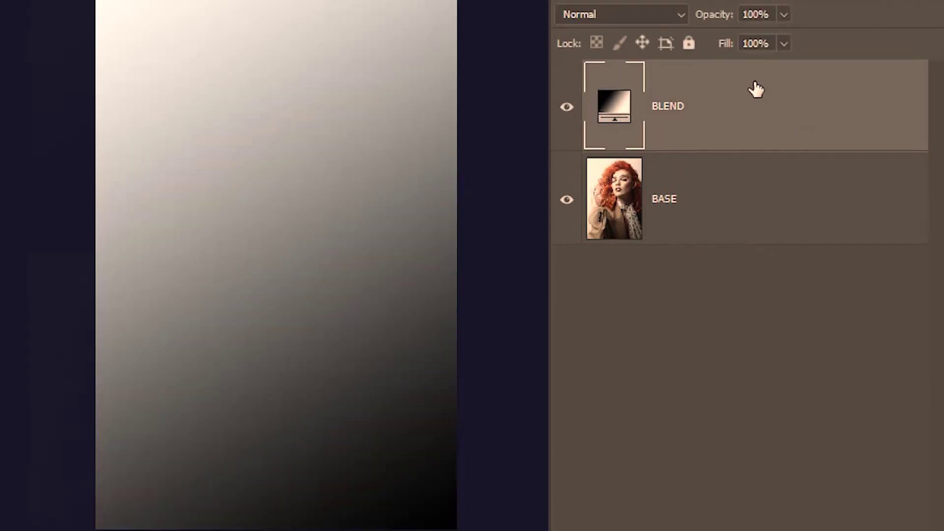
{"action": "left_click", "coordinate": [669, 20]}
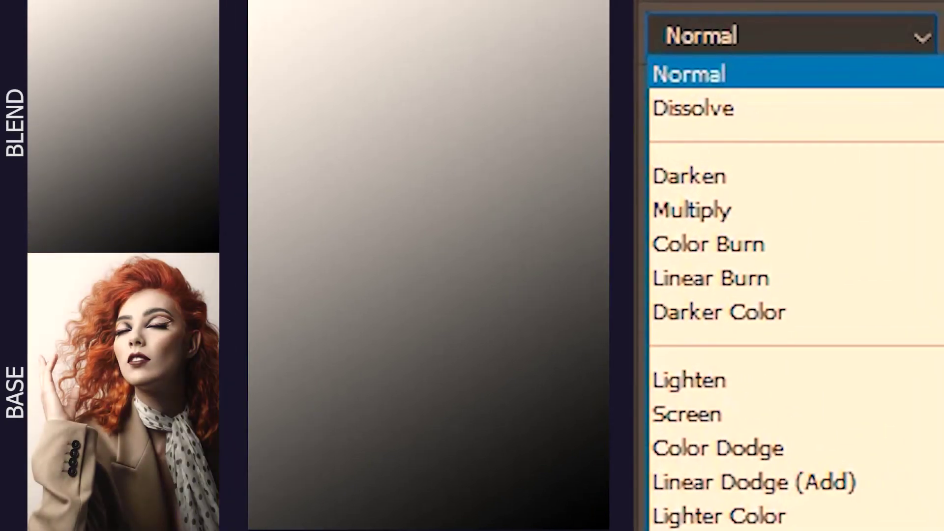
{"action": "left_click", "coordinate": [711, 279]}
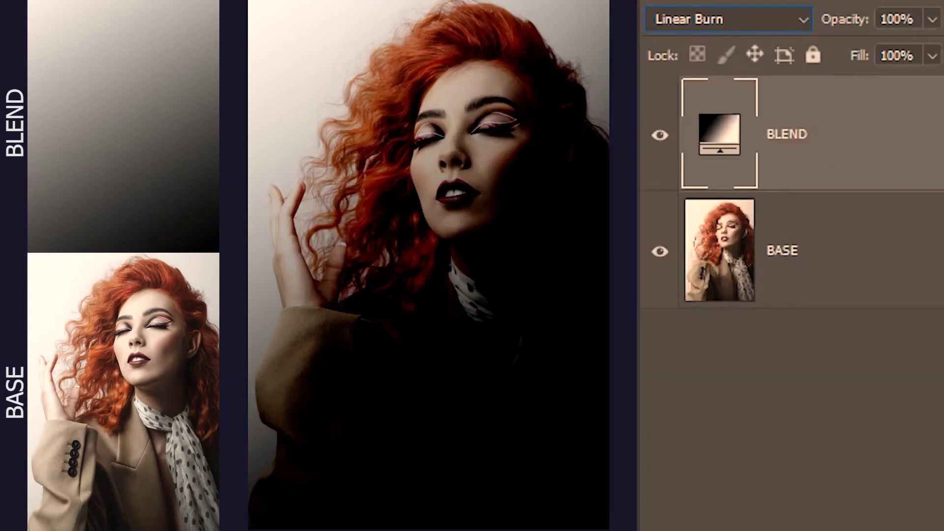
Try lower opacity values on the gradient BLEND layer and restore its opacity to 100%
{"action": "left_click", "coordinate": [932, 19]}
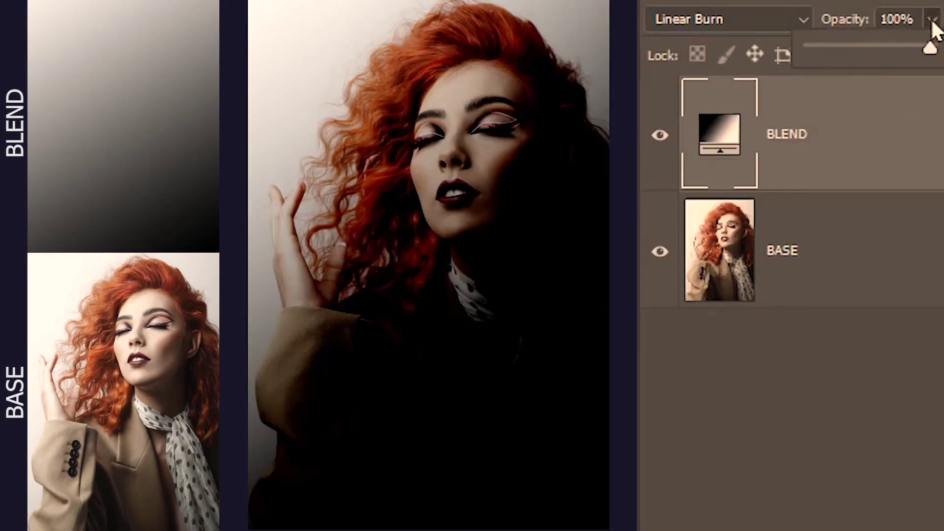
{"action": "left_click", "coordinate": [890, 45]}
{"action": "left_click", "coordinate": [858, 41]}
{"action": "left_click", "coordinate": [832, 47]}
{"action": "left_click", "coordinate": [871, 47]}
{"action": "left_click_drag", "start_coordinate": [909, 44], "coordinate": [937, 46]}
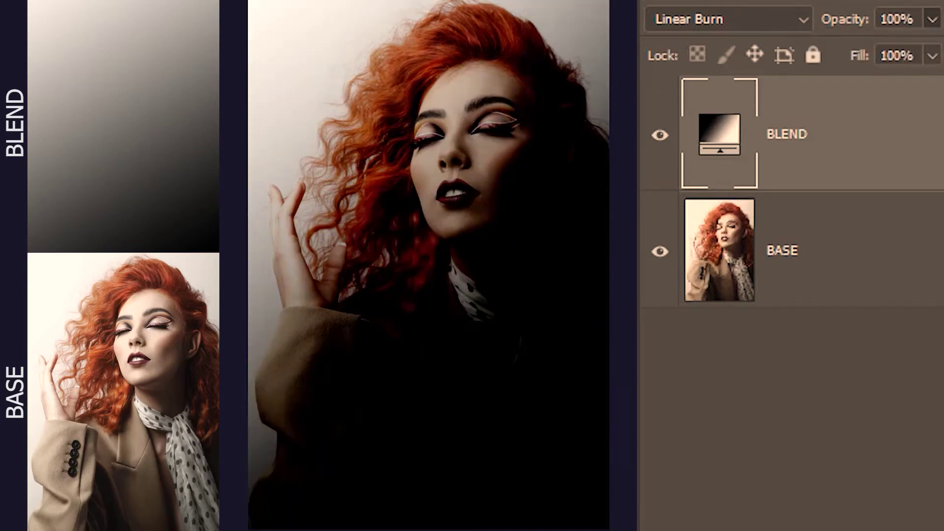
Try lower Fill values on the gradient BLEND layer and raise the Fill back to full
{"action": "left_click", "coordinate": [932, 57]}
{"action": "left_click_drag", "start_coordinate": [912, 89], "coordinate": [942, 86]}
{"action": "key", "text": "Return"}
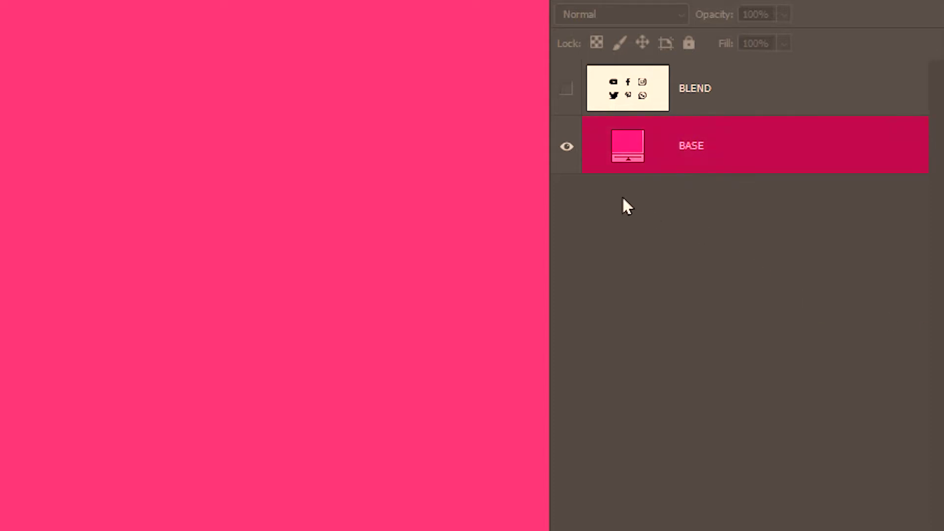
Show the BLEND layer of black social media icons above the pink BASE fill, select it and open its blend mode choices
{"action": "left_click", "coordinate": [567, 147]}
{"action": "left_click", "coordinate": [566, 147]}
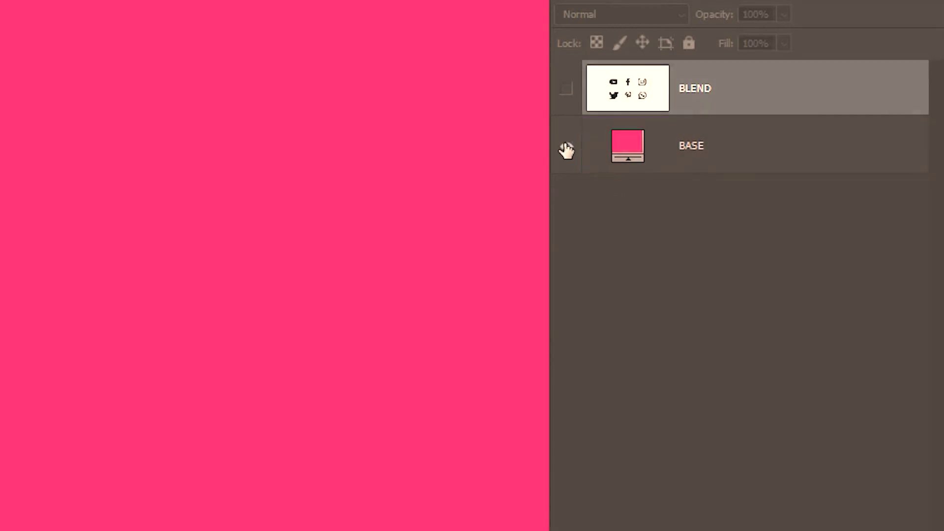
{"action": "left_click", "coordinate": [566, 91]}
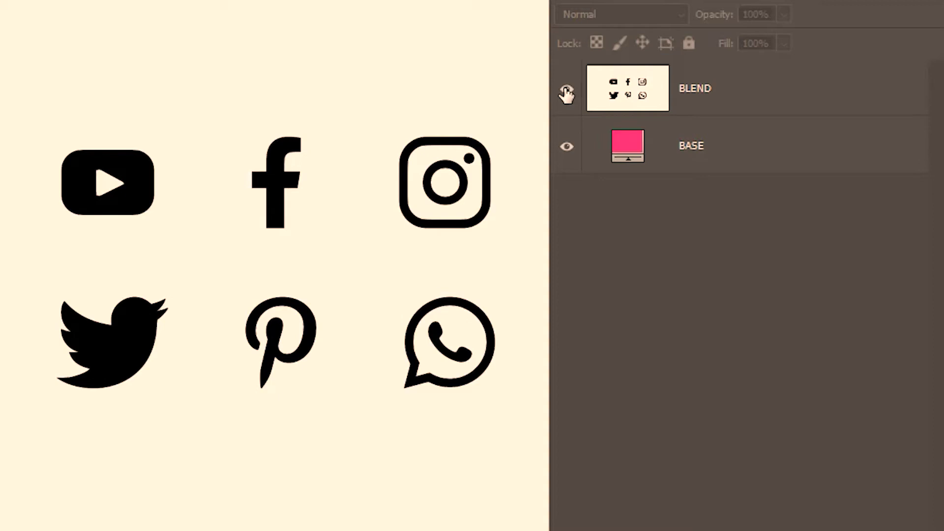
{"action": "left_click", "coordinate": [803, 87]}
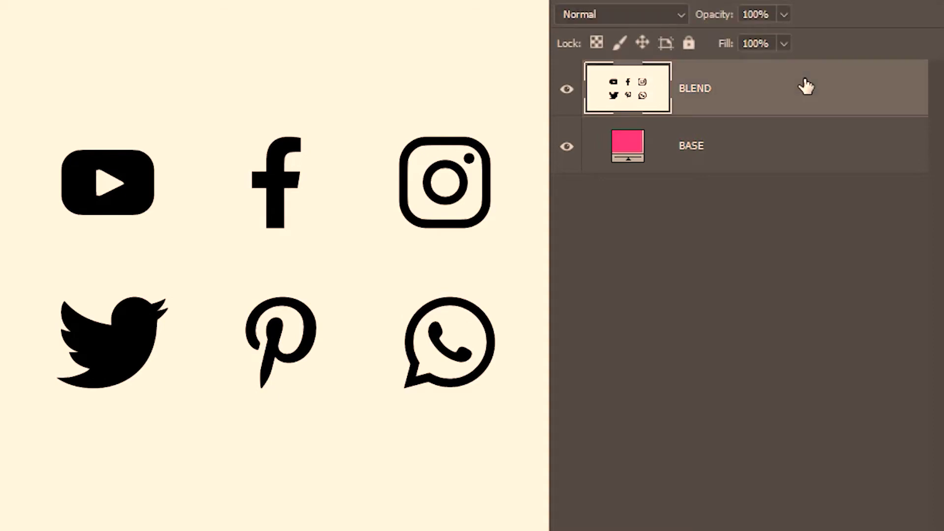
{"action": "left_click", "coordinate": [680, 20]}
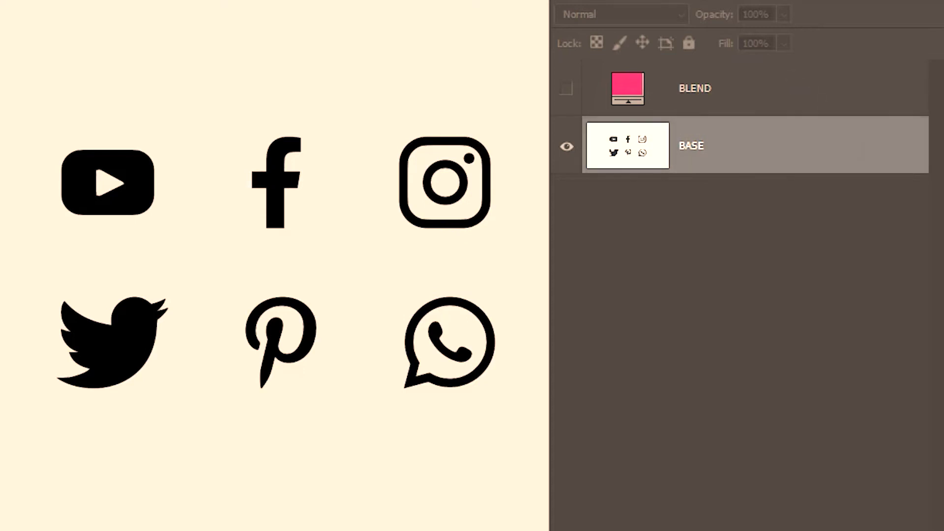
Show the pink BLEND fill above the BASE layer of social media icons, select it and open its blend mode choices
{"action": "left_click", "coordinate": [566, 148]}
{"action": "left_click", "coordinate": [566, 147]}
{"action": "left_click", "coordinate": [565, 91]}
{"action": "left_click", "coordinate": [799, 95]}
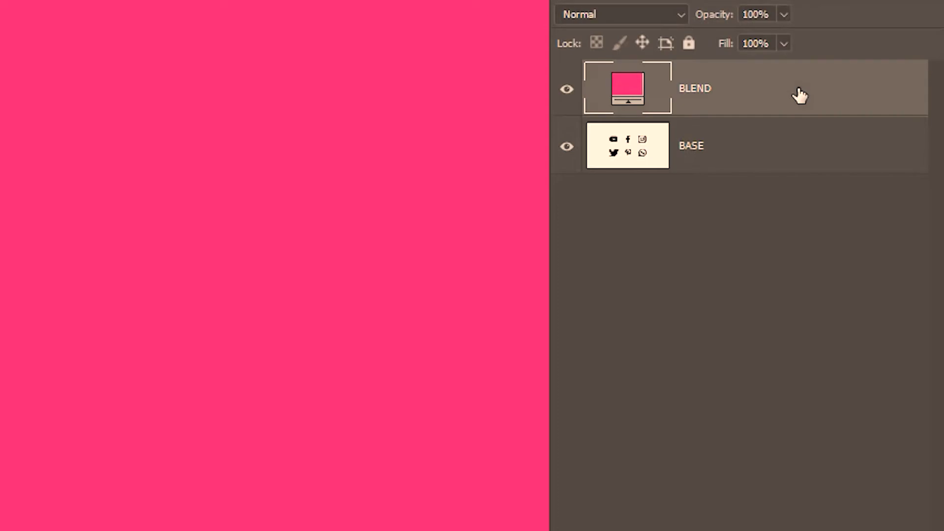
{"action": "left_click", "coordinate": [683, 13]}
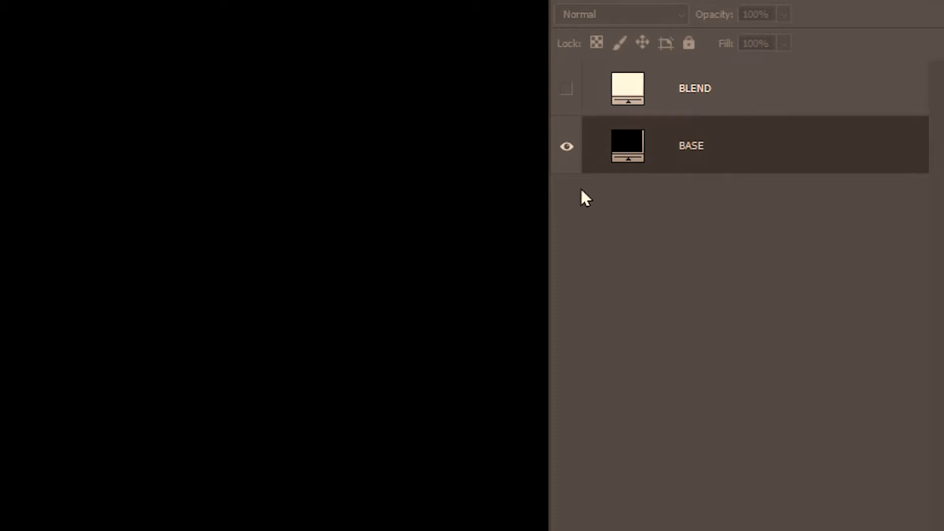
Show the white BLEND fill above the black BASE fill, select it and open its blend mode choices
{"action": "left_click", "coordinate": [567, 147]}
{"action": "left_click", "coordinate": [568, 150]}
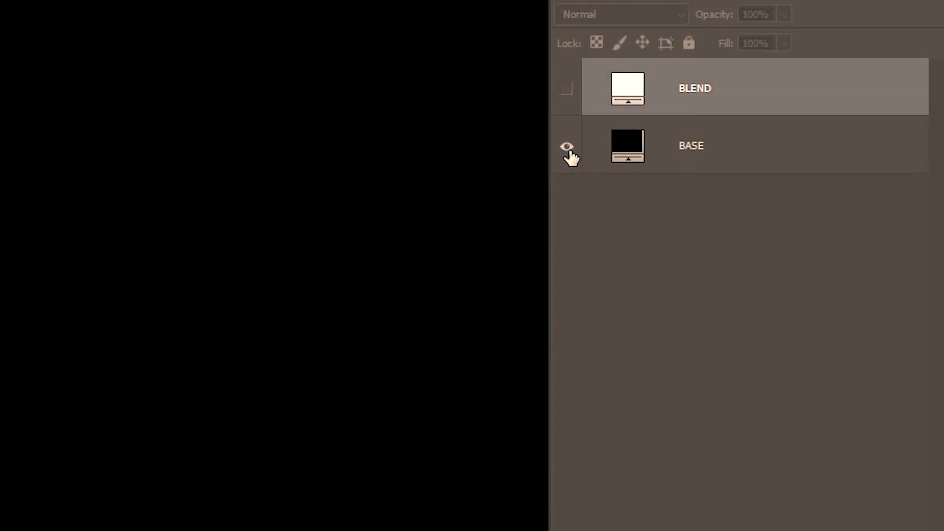
{"action": "left_click", "coordinate": [570, 106]}
{"action": "left_click", "coordinate": [794, 105]}
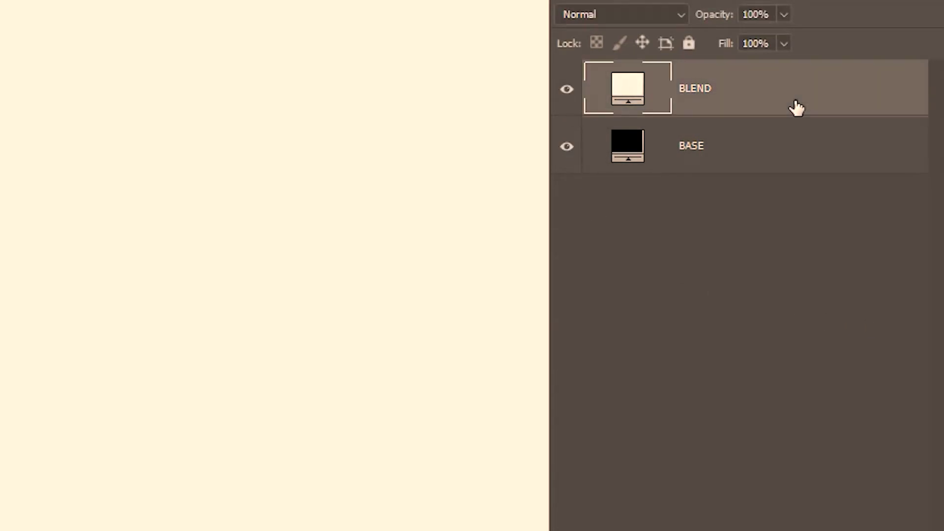
{"action": "left_click", "coordinate": [655, 19]}
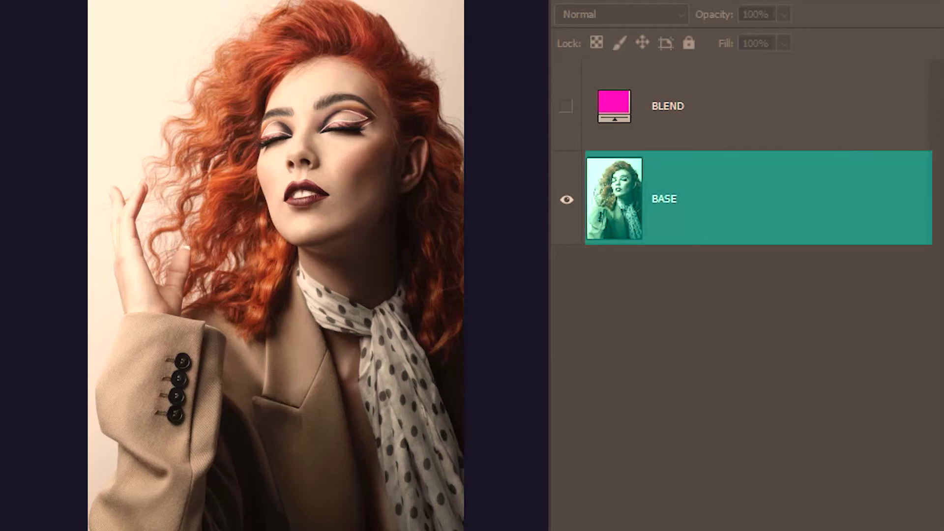
Show the pink BLEND fill above the portrait BASE layer, select it and open its blend mode choices
{"action": "left_click", "coordinate": [569, 108]}
{"action": "left_click", "coordinate": [792, 123]}
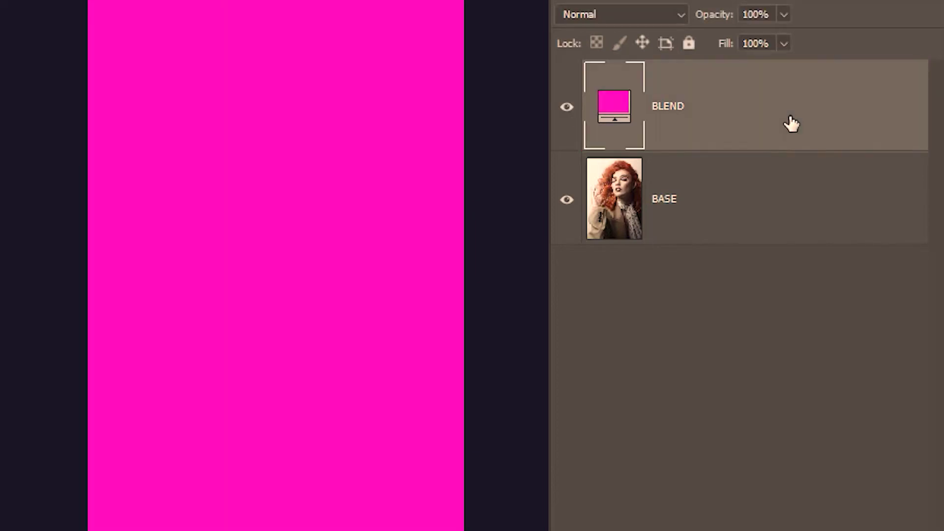
{"action": "left_click", "coordinate": [681, 18]}
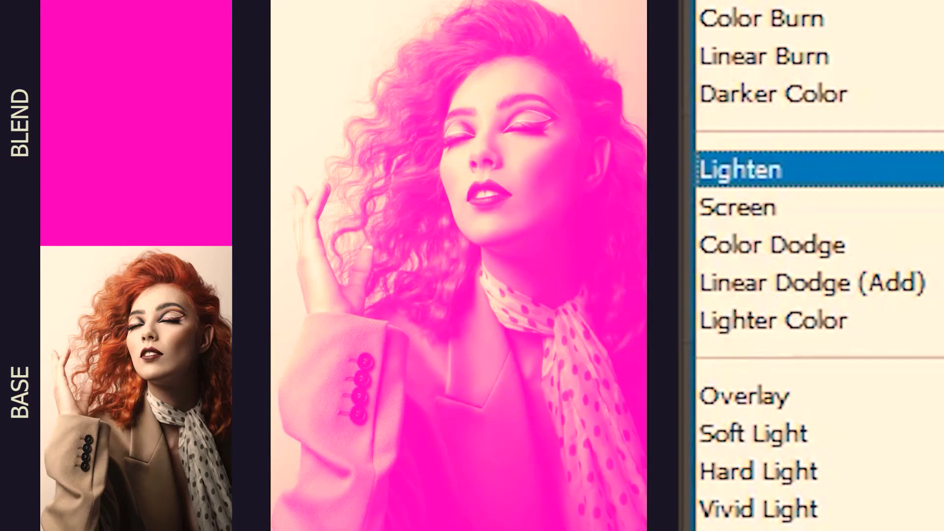
Compare Screen, Color Dodge and Linear Dodge (Add) on the pink BLEND layer and apply Color Dodge
{"action": "key", "text": "Down"}
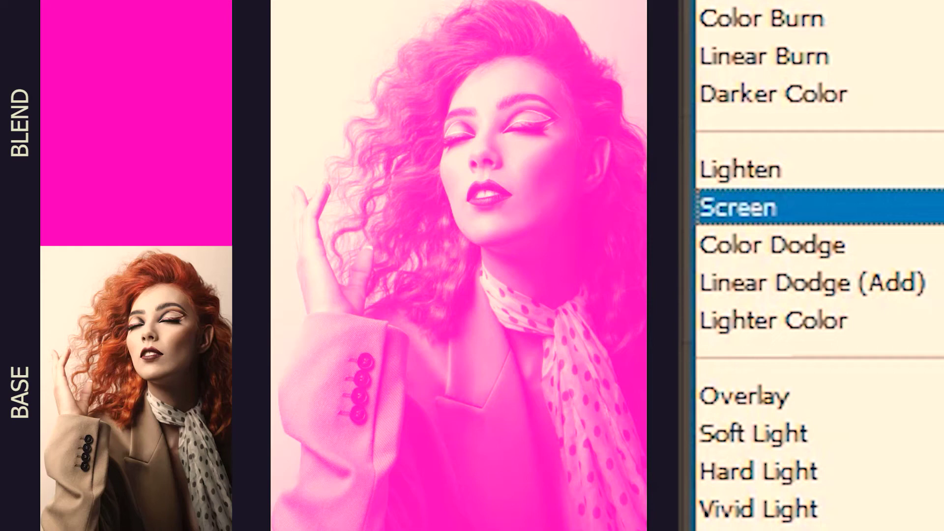
{"action": "key", "text": "Down"}
{"action": "key", "text": "Down"}
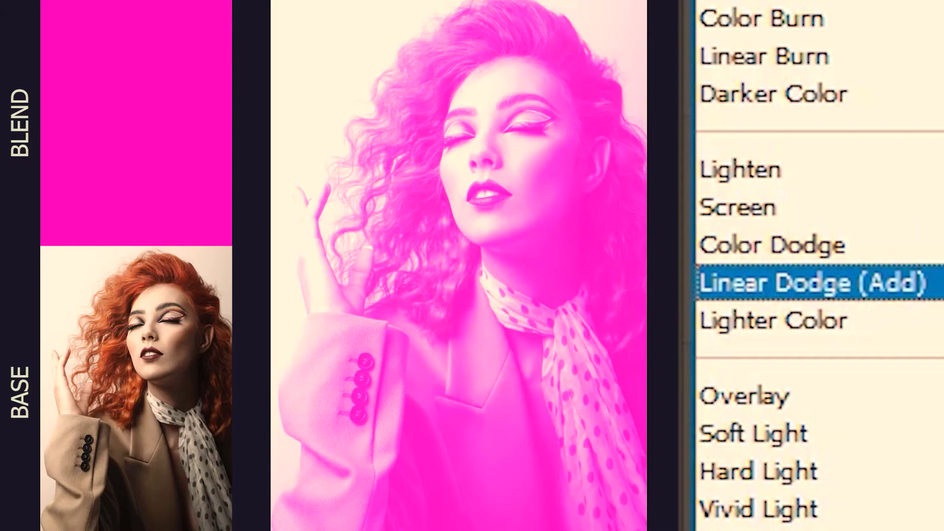
{"action": "key", "text": "Up"}
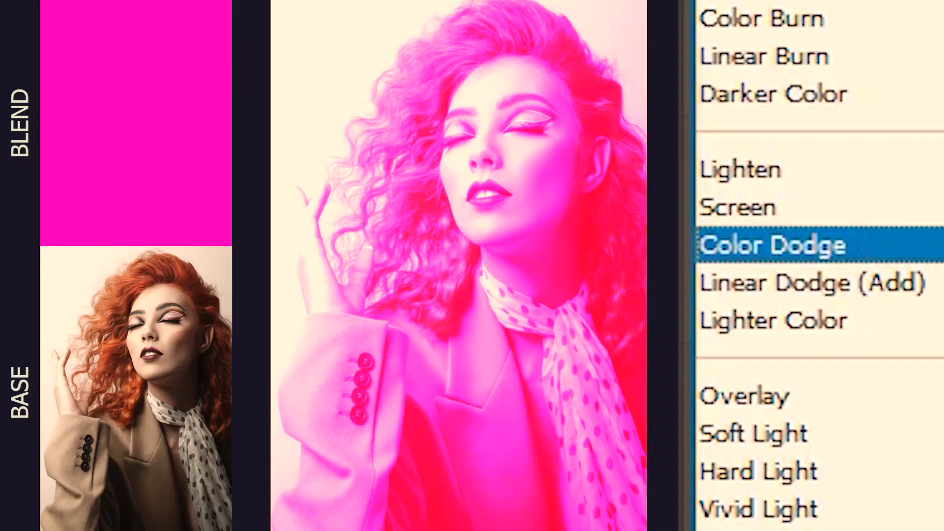
{"action": "key", "text": "Return"}
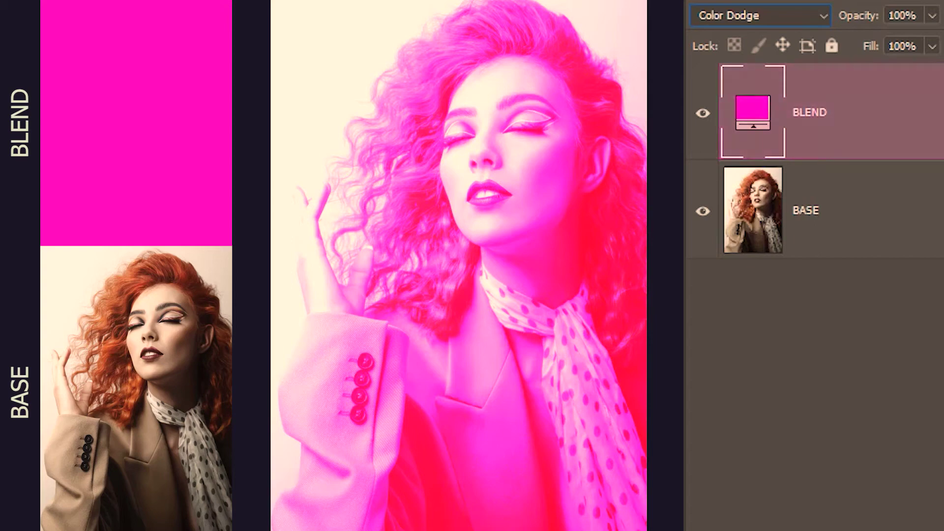
Try the portrait BASE layer above the BLEND fill with Color Dodge and restore the original layer order
{"action": "left_click_drag", "start_coordinate": [915, 135], "coordinate": [917, 295]}
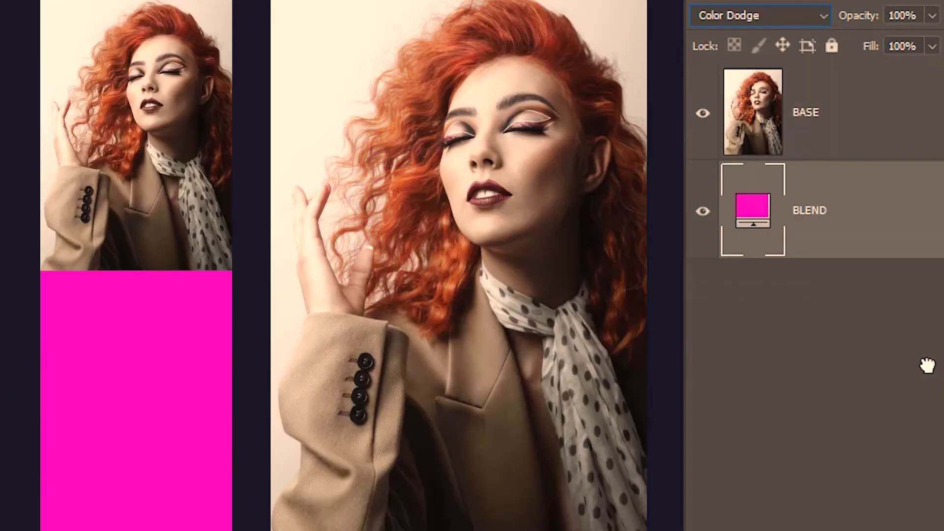
{"action": "left_click", "coordinate": [874, 116]}
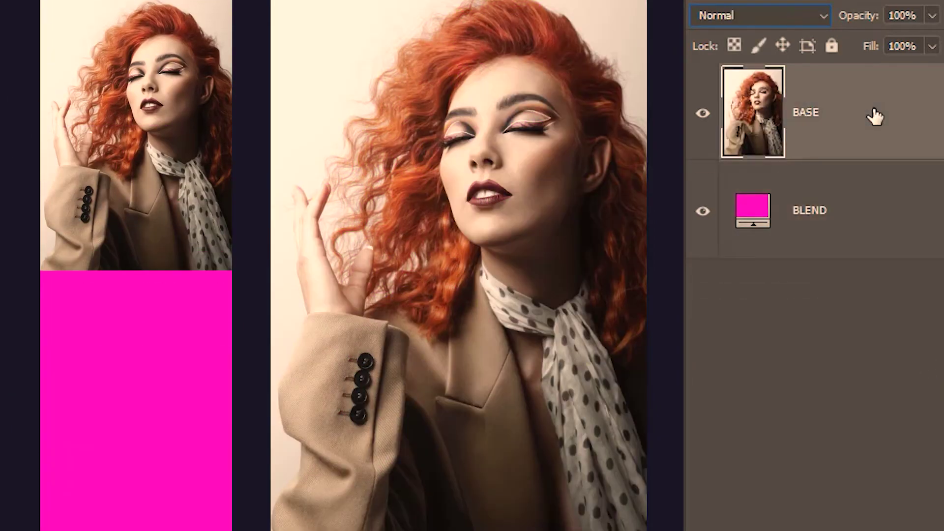
{"action": "left_click", "coordinate": [797, 17]}
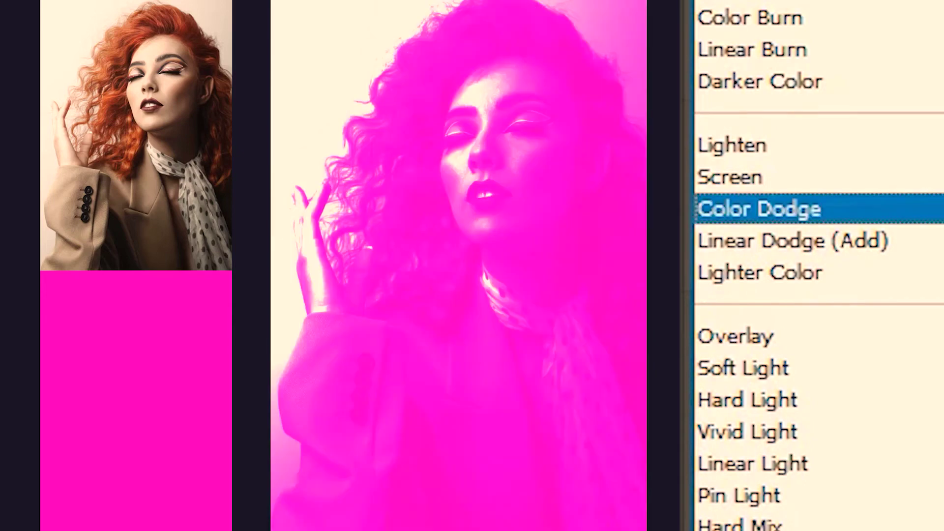
{"action": "key", "text": "Return"}
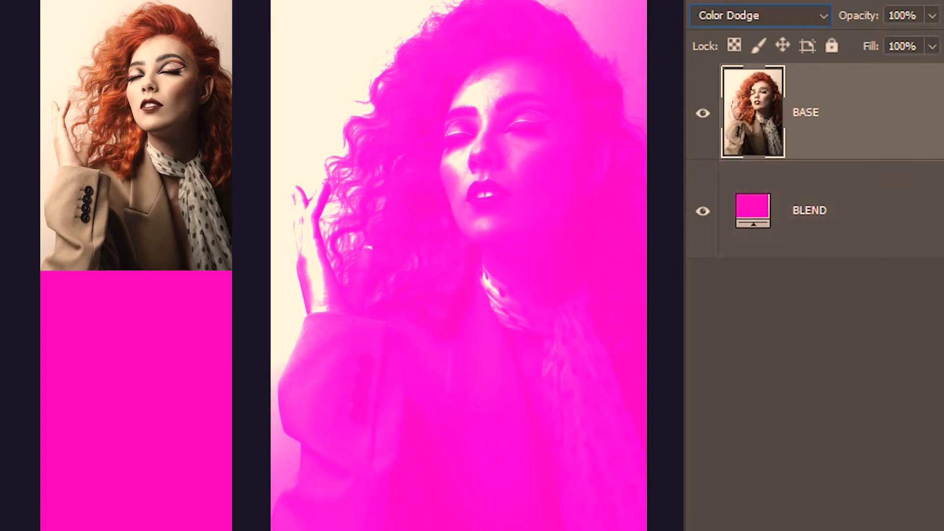
{"action": "left_click_drag", "start_coordinate": [832, 120], "coordinate": [852, 337]}
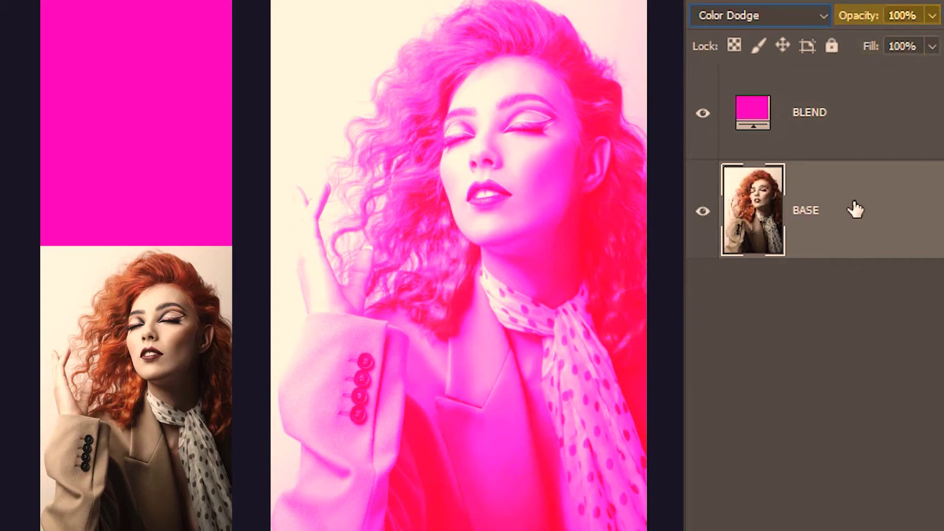
Try lower opacity values such as 34% on the Color Dodge BLEND layer and restore its opacity to 100%
{"action": "left_click", "coordinate": [889, 124]}
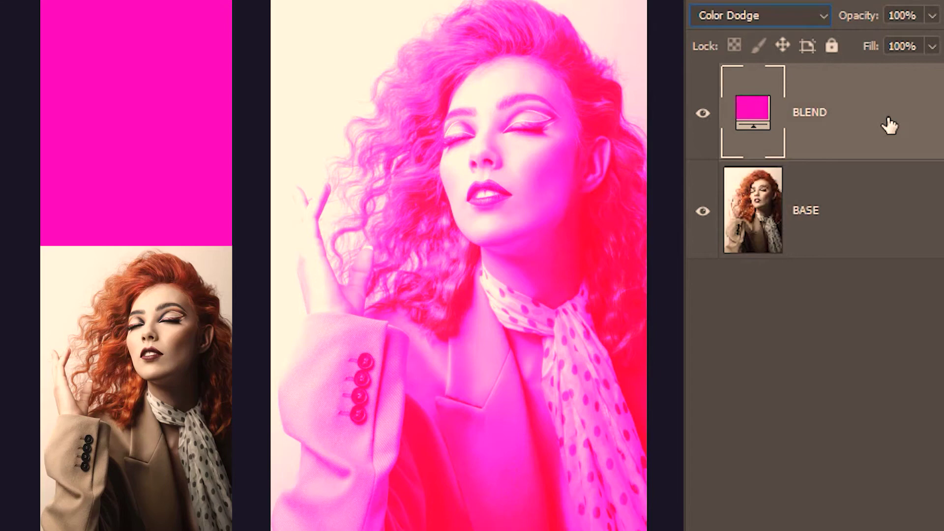
{"action": "left_click", "coordinate": [936, 19]}
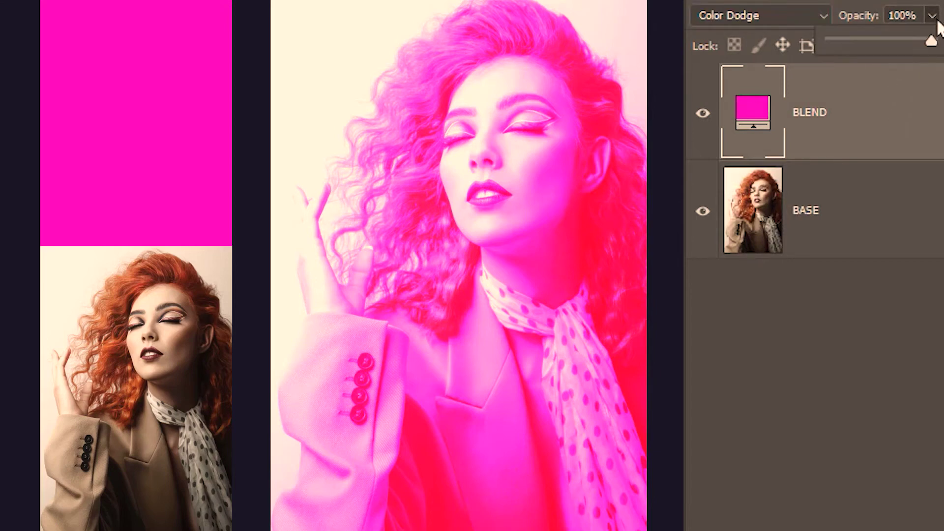
{"action": "left_click", "coordinate": [907, 40]}
{"action": "left_click", "coordinate": [864, 41]}
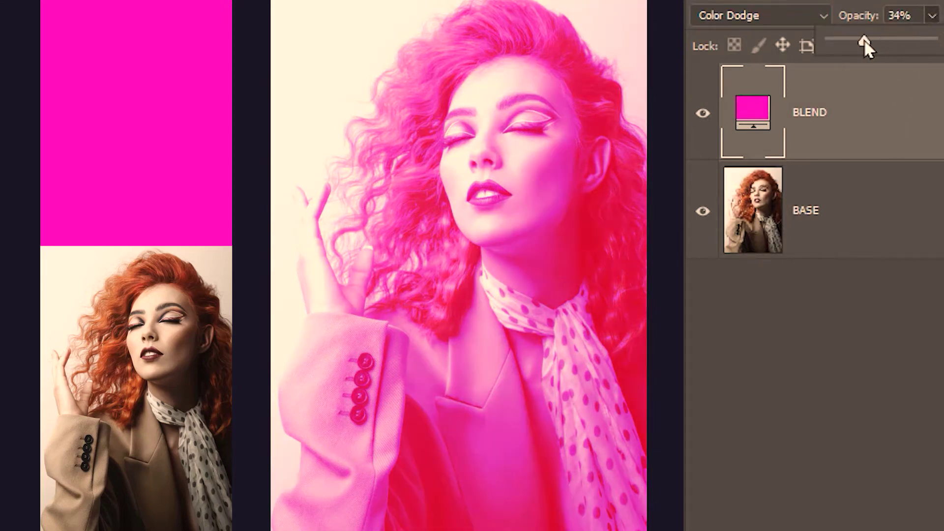
{"action": "left_click", "coordinate": [851, 40]}
{"action": "left_click_drag", "start_coordinate": [860, 40], "coordinate": [940, 40]}
{"action": "key", "text": "Return"}
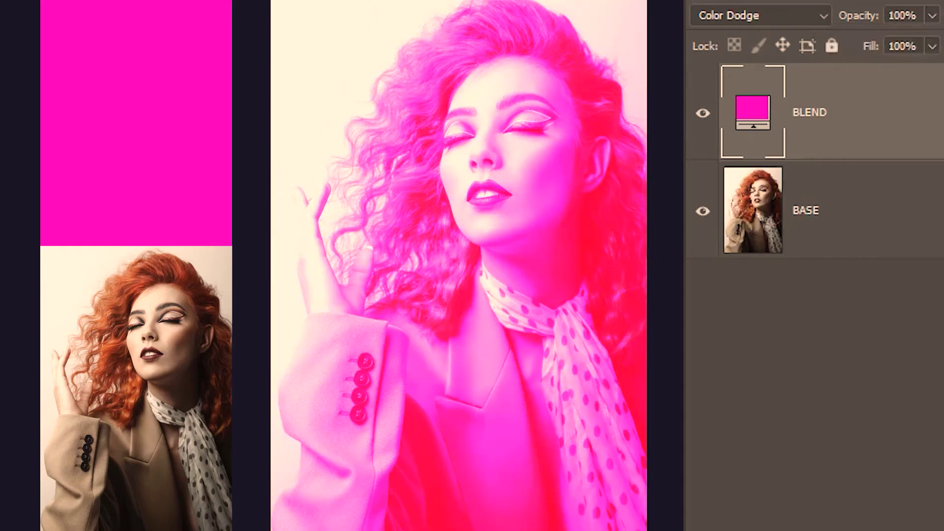
Try Fill values such as 79% and 30% on the Color Dodge BLEND layer and restore the Fill to 100%
{"action": "left_click", "coordinate": [932, 46]}
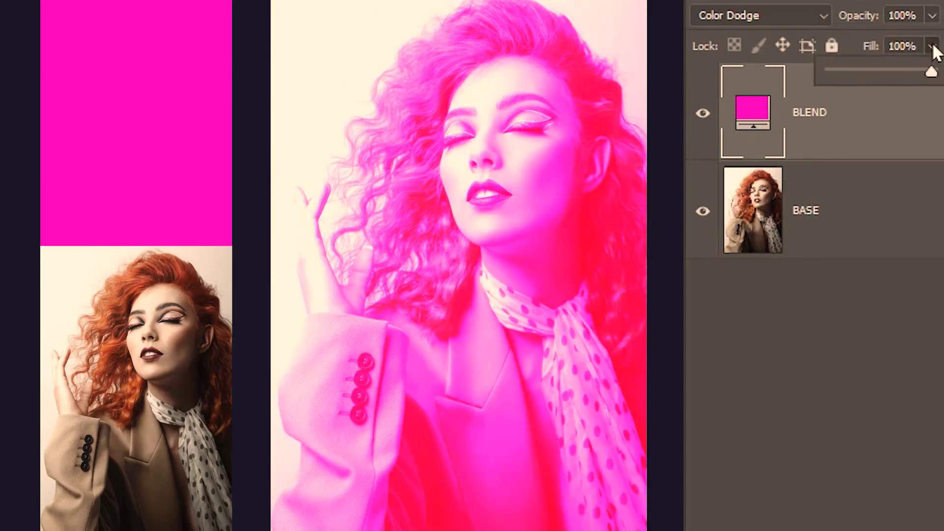
{"action": "left_click", "coordinate": [918, 69]}
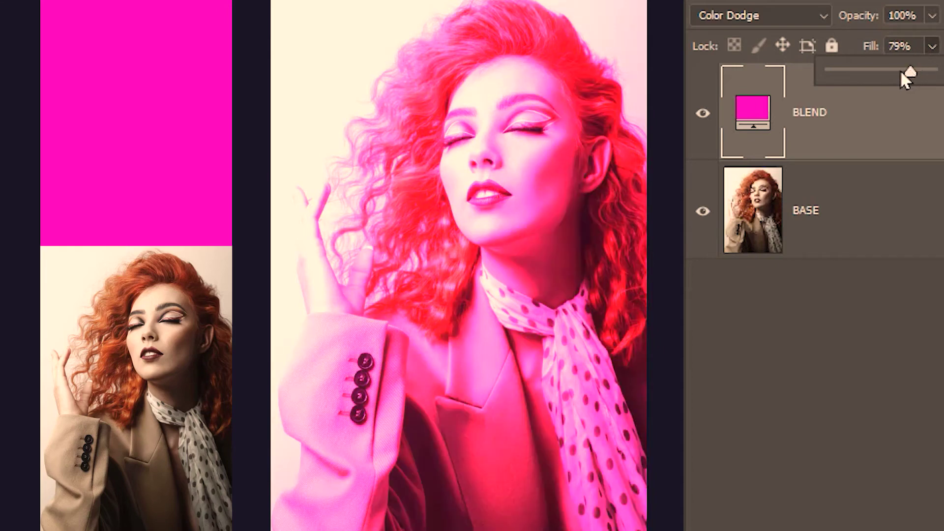
{"action": "left_click_drag", "start_coordinate": [888, 67], "coordinate": [861, 70]}
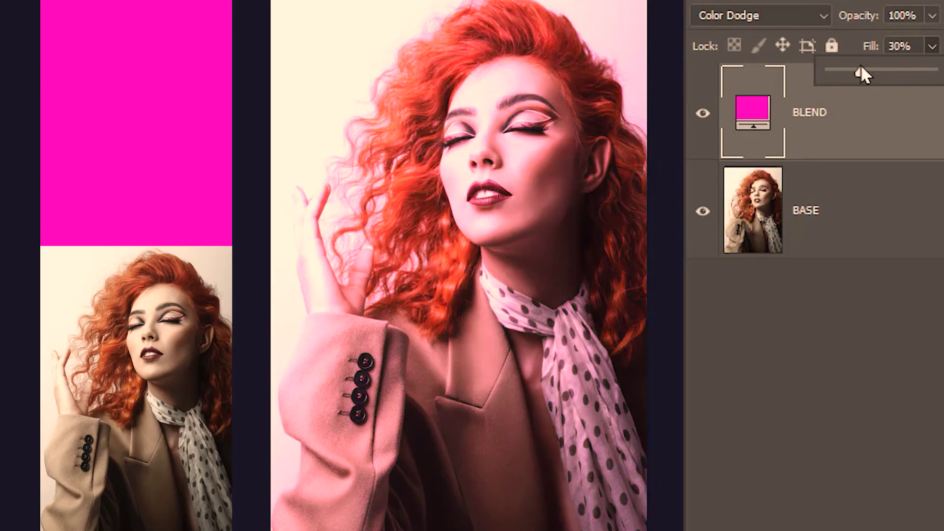
{"action": "key", "text": "Return"}
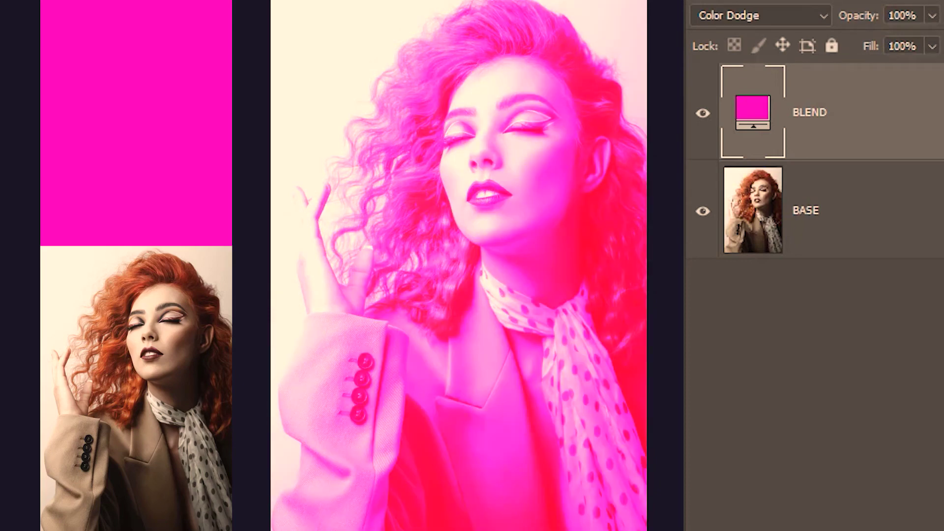
Switch the pink BLEND layer to Linear Dodge (Add) and adjust its Fill to see the effect
{"action": "left_click", "coordinate": [824, 16]}
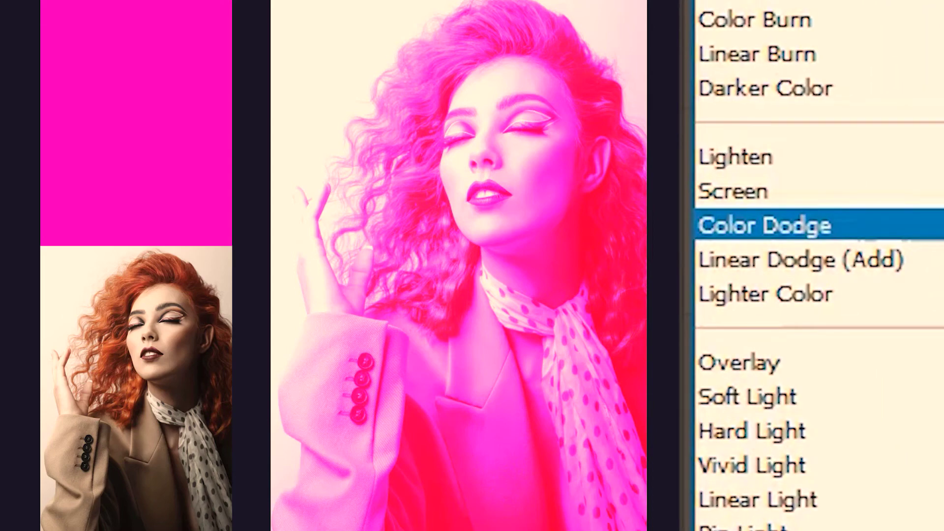
{"action": "left_click", "coordinate": [828, 243]}
{"action": "left_click", "coordinate": [933, 46]}
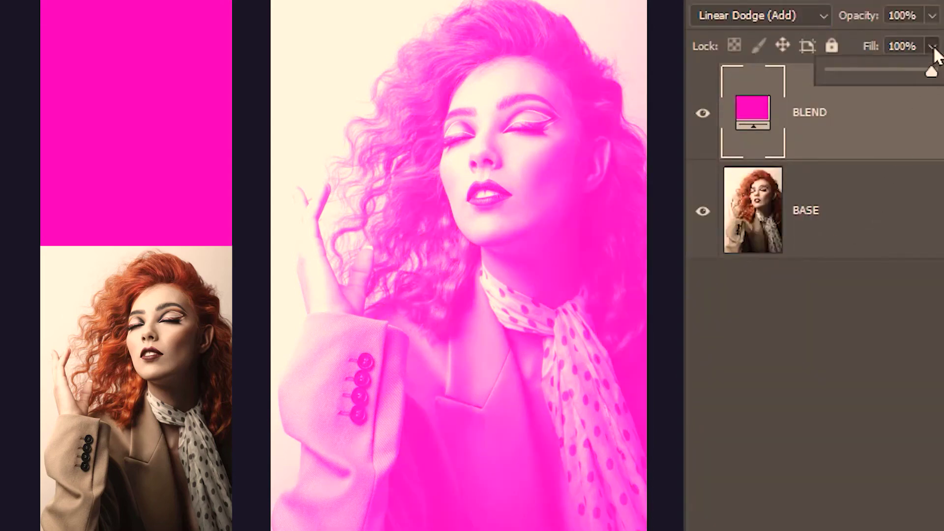
{"action": "left_click_drag", "start_coordinate": [915, 71], "coordinate": [942, 74]}
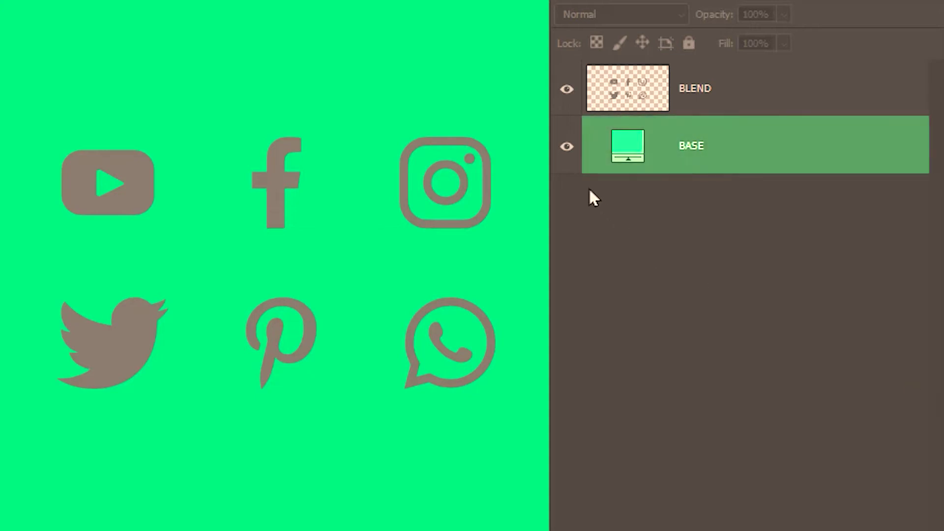
Toggle the visibility of the green BASE and gray icons BLEND layers and set the BLEND layer to Hard Mix
{"action": "left_click", "coordinate": [568, 147]}
{"action": "left_click", "coordinate": [569, 147]}
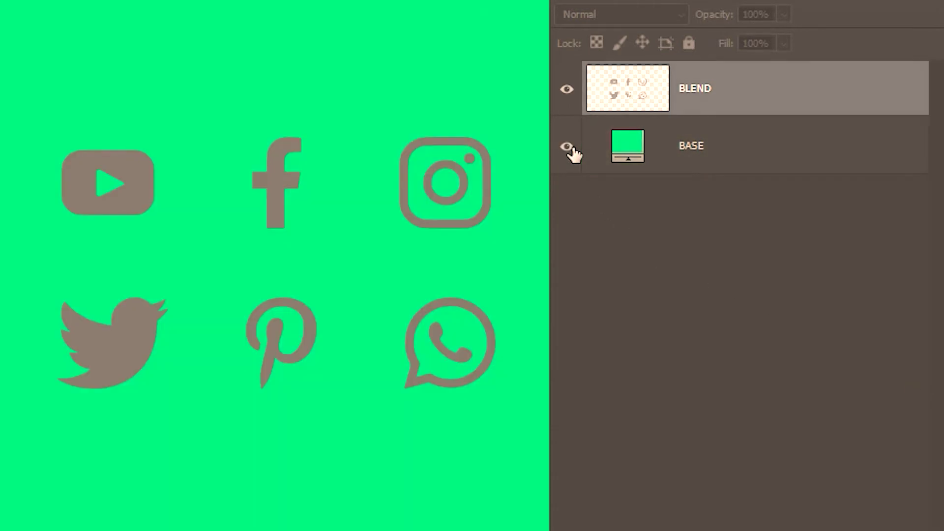
{"action": "left_click", "coordinate": [571, 96]}
{"action": "left_click", "coordinate": [572, 97]}
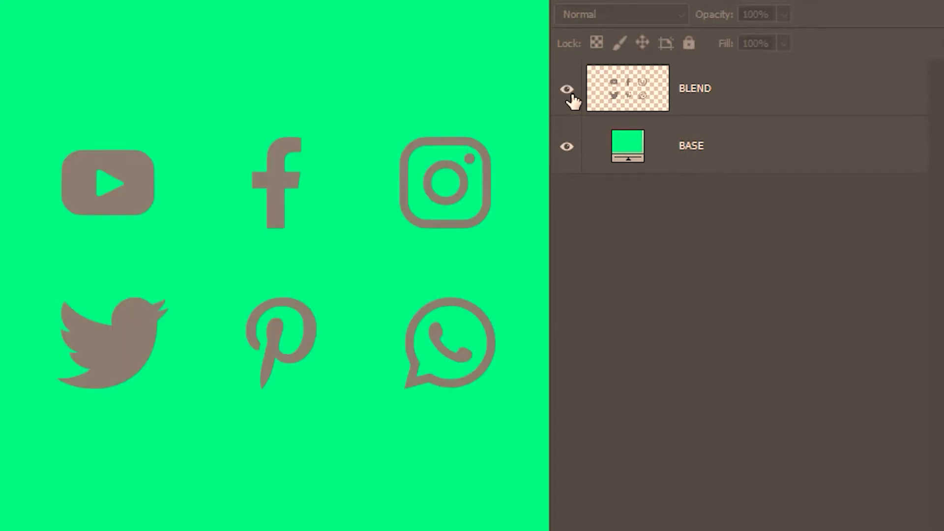
{"action": "left_click", "coordinate": [663, 13]}
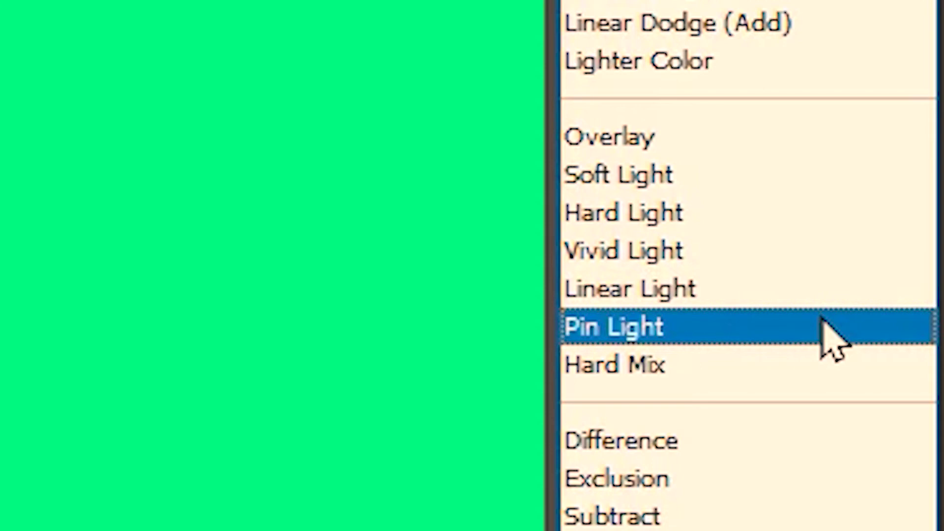
{"action": "left_click", "coordinate": [815, 365]}
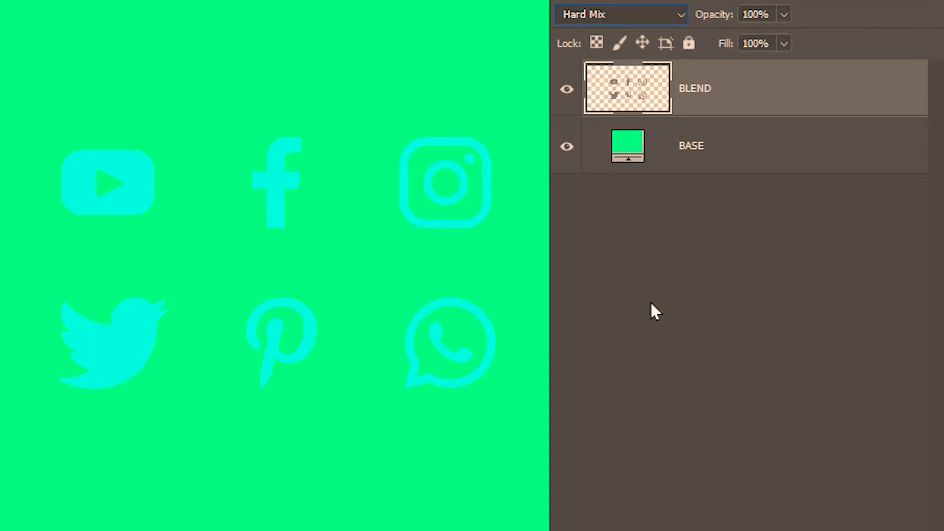
Shift the hue of the BASE solid color fill from green through the spectrum to red
{"action": "double_click", "coordinate": [628, 147]}
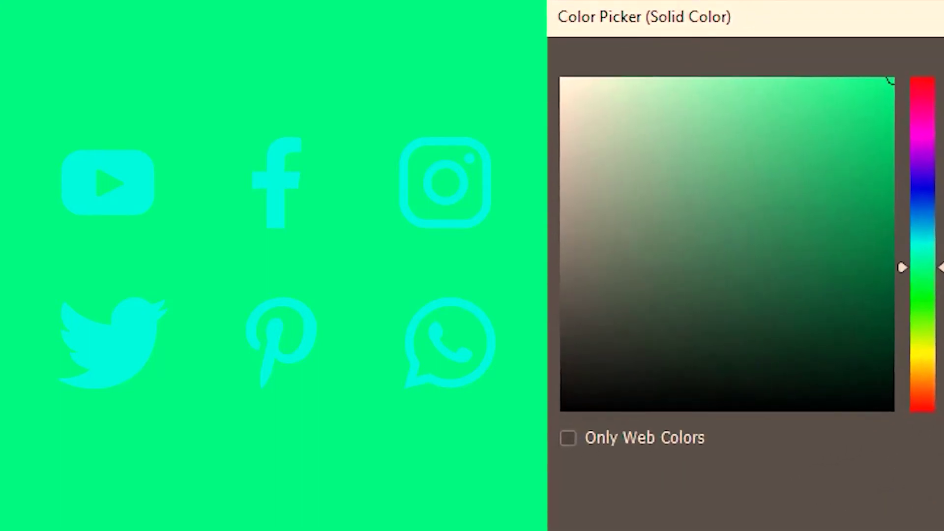
{"action": "left_click_drag", "start_coordinate": [940, 266], "coordinate": [940, 78]}
{"action": "key", "text": "Return"}
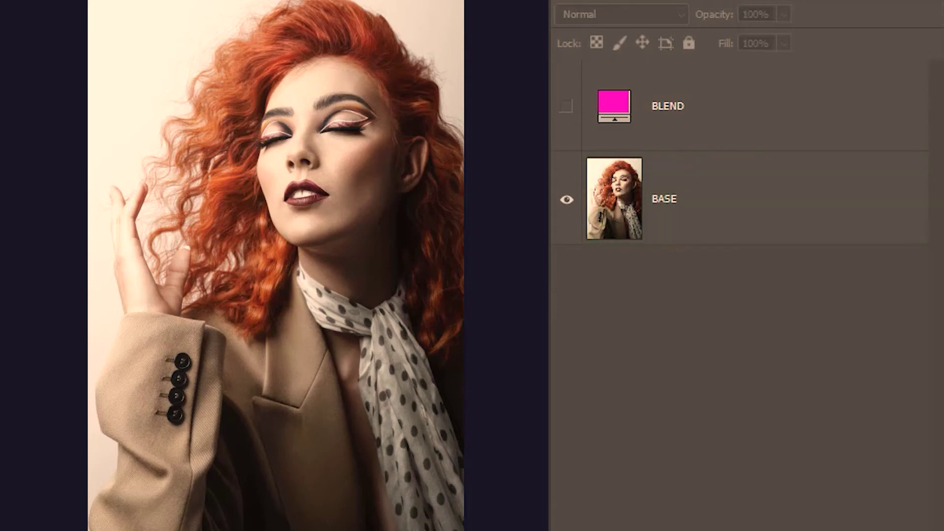
Turn on the pink BLEND fill over the portrait, select it and bring up its blend mode choices
{"action": "left_click", "coordinate": [564, 123]}
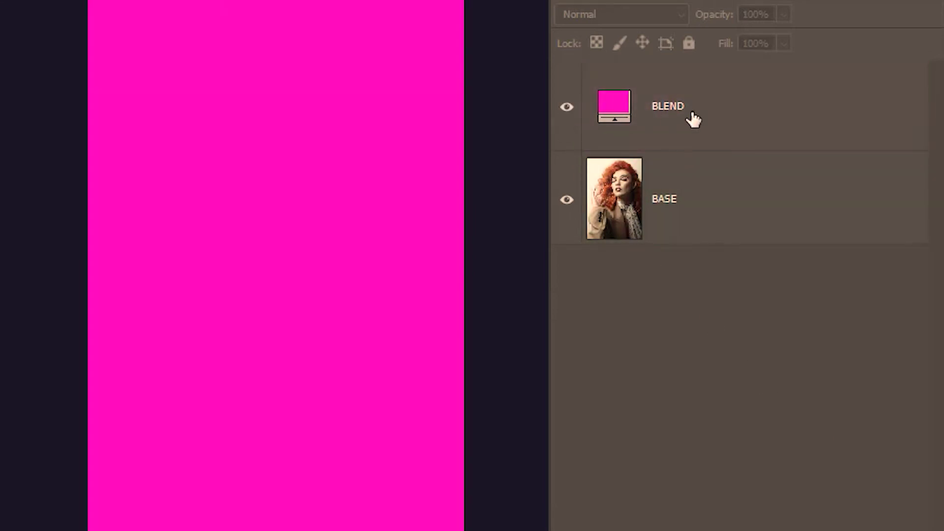
{"action": "left_click", "coordinate": [790, 120]}
{"action": "left_click", "coordinate": [677, 16]}
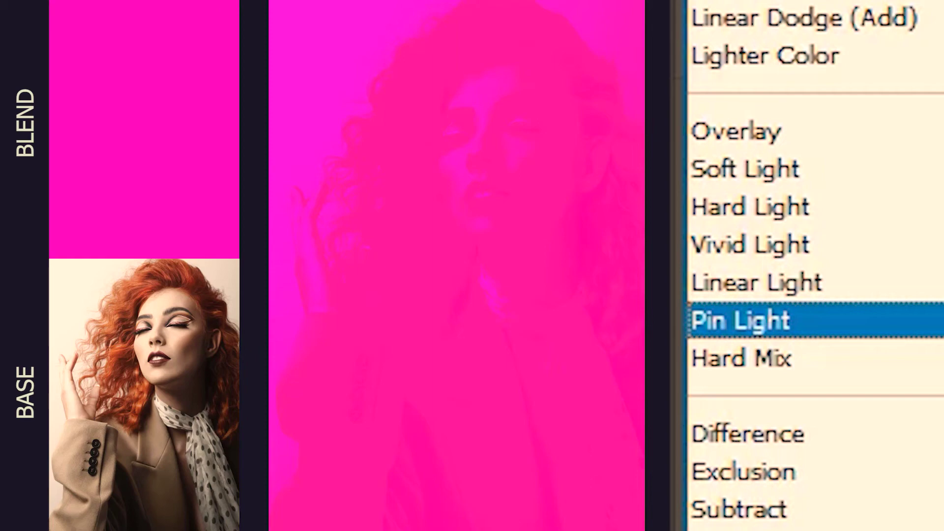
Preview the contrast modes Linear Light, Vivid Light and Hard Light on the pink BLEND layer over the portrait
{"action": "key", "text": "Up"}
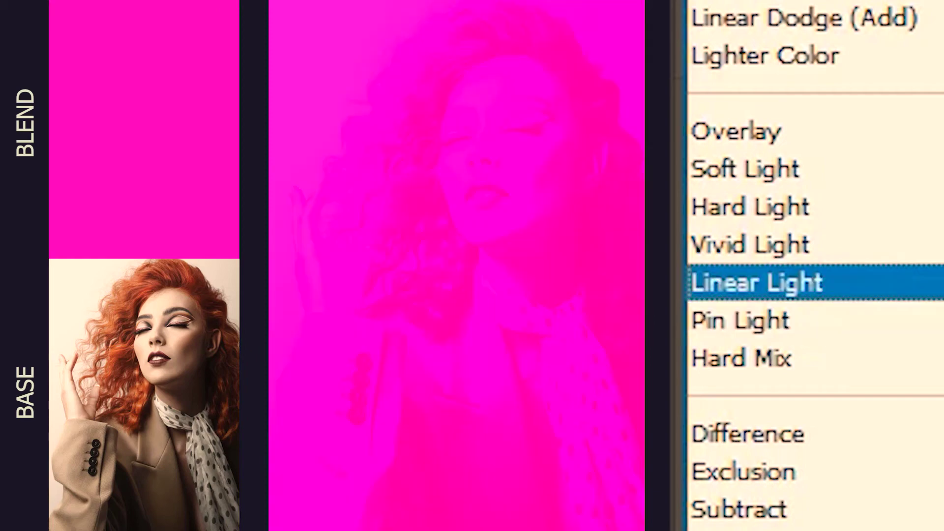
{"action": "key", "text": "Up"}
{"action": "key", "text": "Up"}
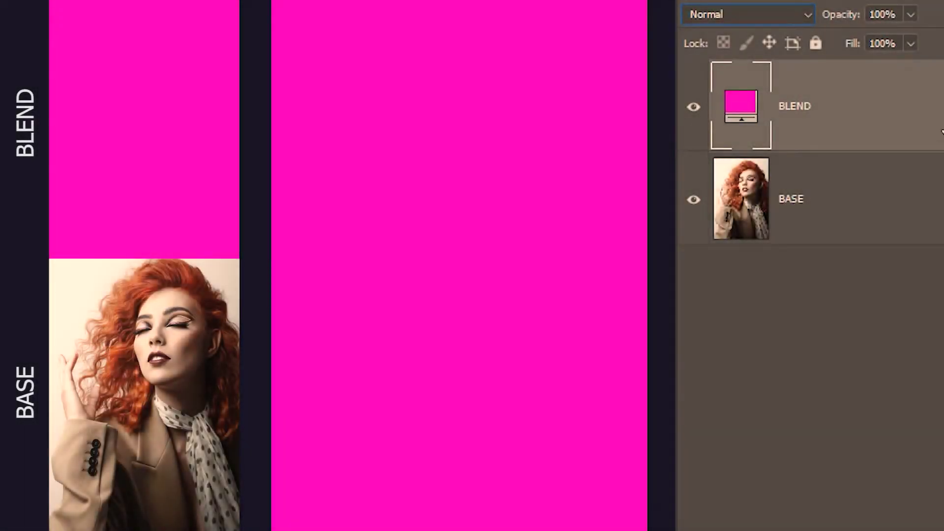
Move the pink BLEND layer below the portrait BASE layer and set BASE to Linear Light
{"action": "left_click_drag", "start_coordinate": [942, 131], "coordinate": [936, 275]}
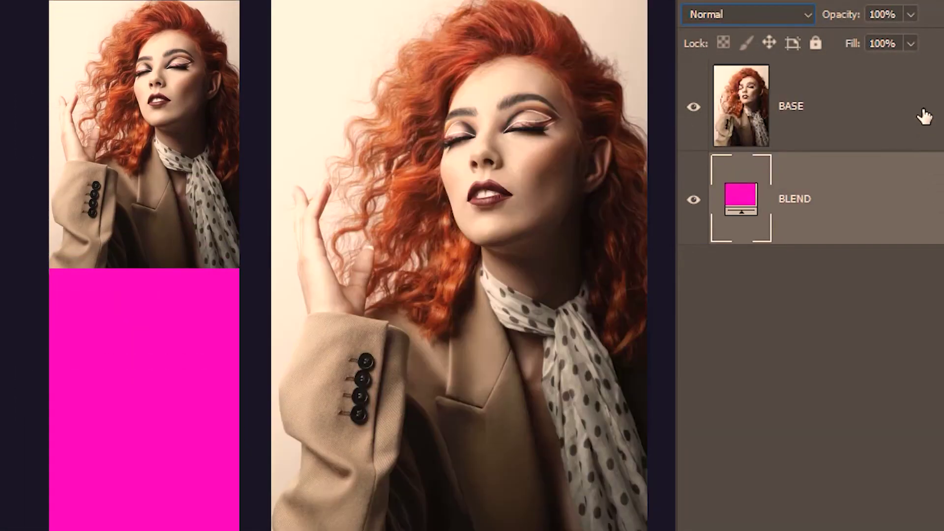
{"action": "left_click", "coordinate": [808, 20]}
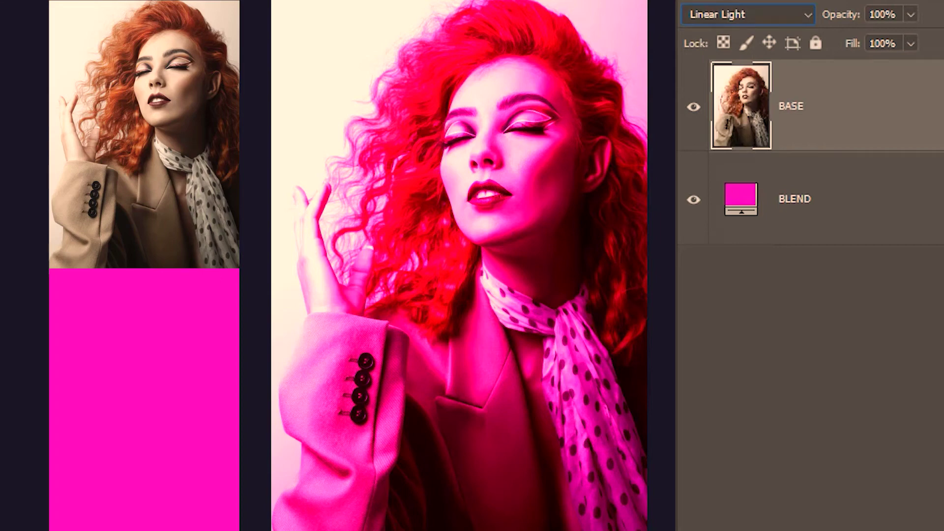
Return the BASE portrait below the BLEND layer and set BLEND to Linear Light
{"action": "left_click_drag", "start_coordinate": [899, 130], "coordinate": [917, 311]}
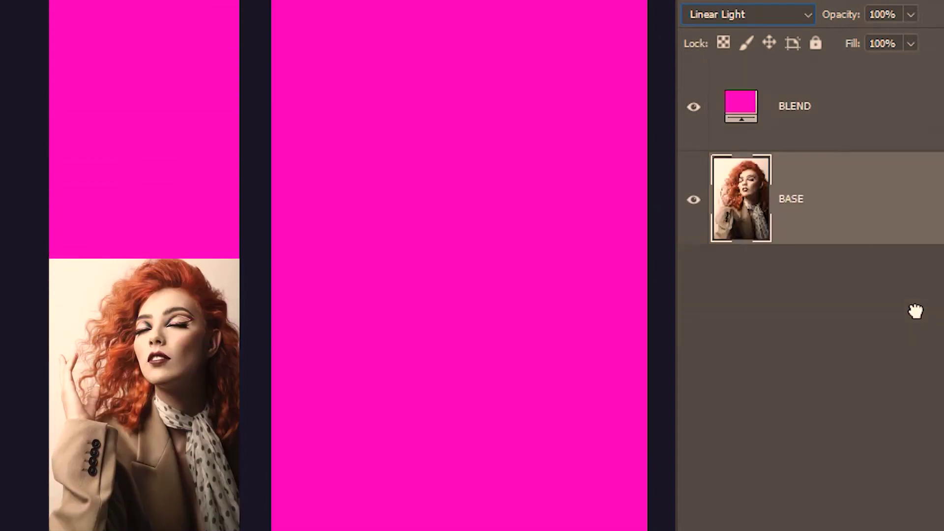
{"action": "left_click", "coordinate": [881, 119]}
{"action": "left_click", "coordinate": [793, 19]}
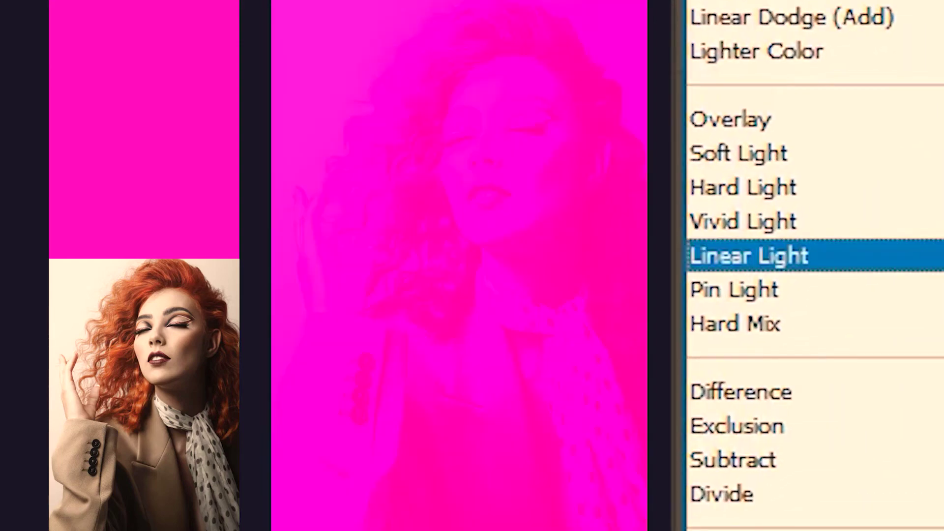
{"action": "left_click", "coordinate": [749, 255]}
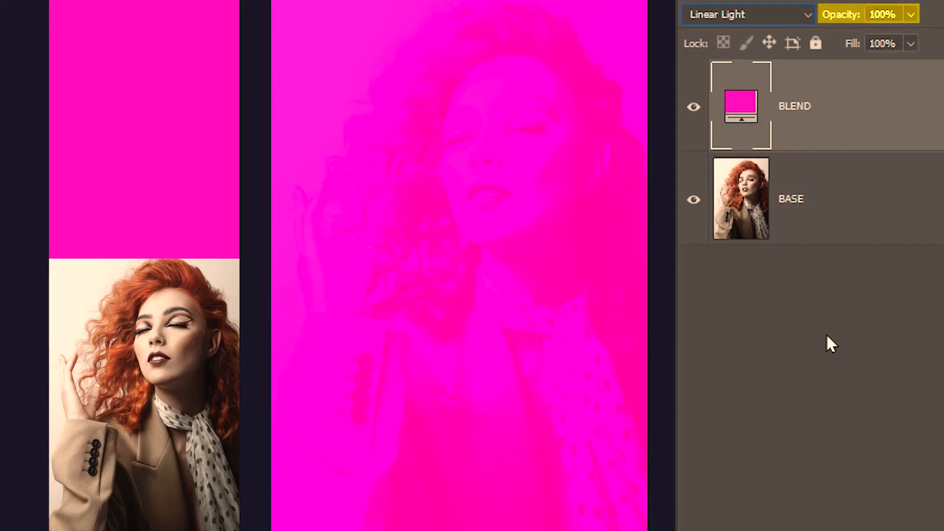
Reduce the BLEND layer's Opacity and restore it to 100%, and lower its Fill past 47%
{"action": "left_click", "coordinate": [912, 14]}
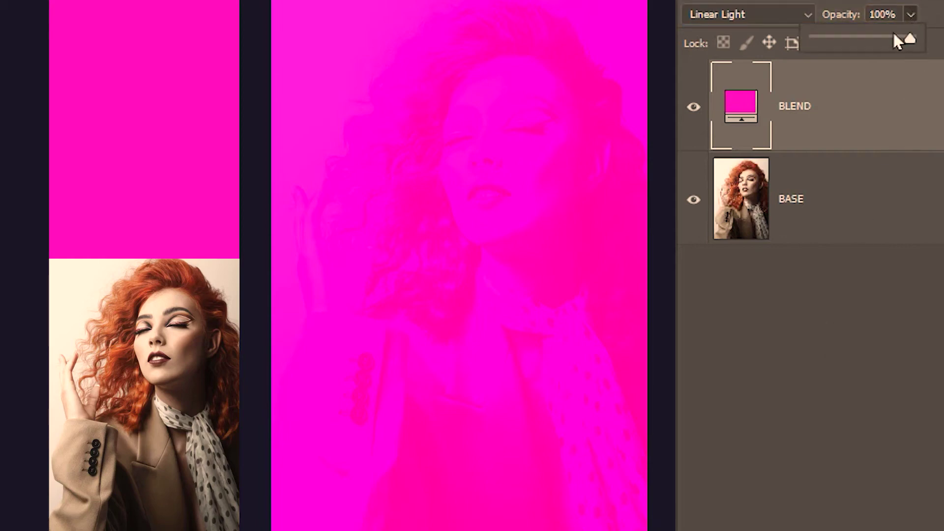
{"action": "left_click_drag", "start_coordinate": [877, 39], "coordinate": [940, 42]}
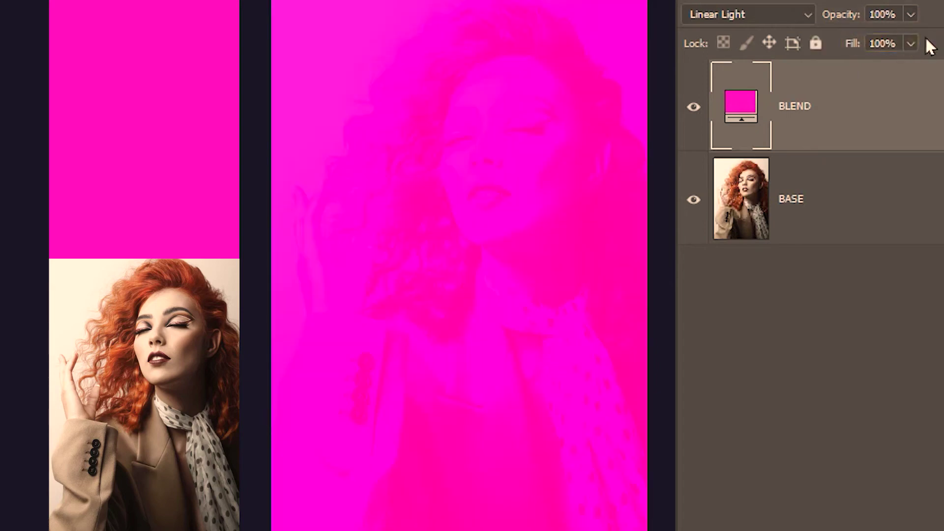
{"action": "left_click", "coordinate": [912, 43]}
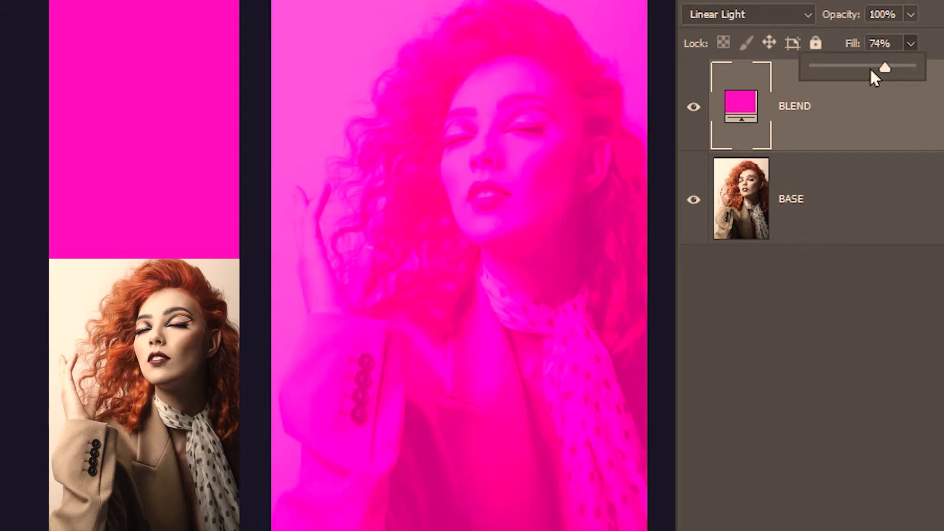
{"action": "left_click", "coordinate": [870, 68]}
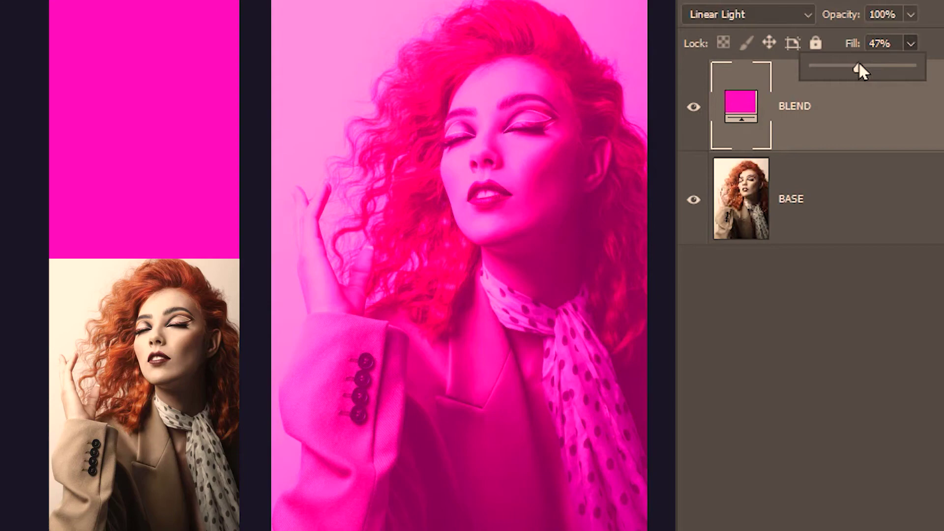
{"action": "left_click_drag", "start_coordinate": [859, 64], "coordinate": [828, 64]}
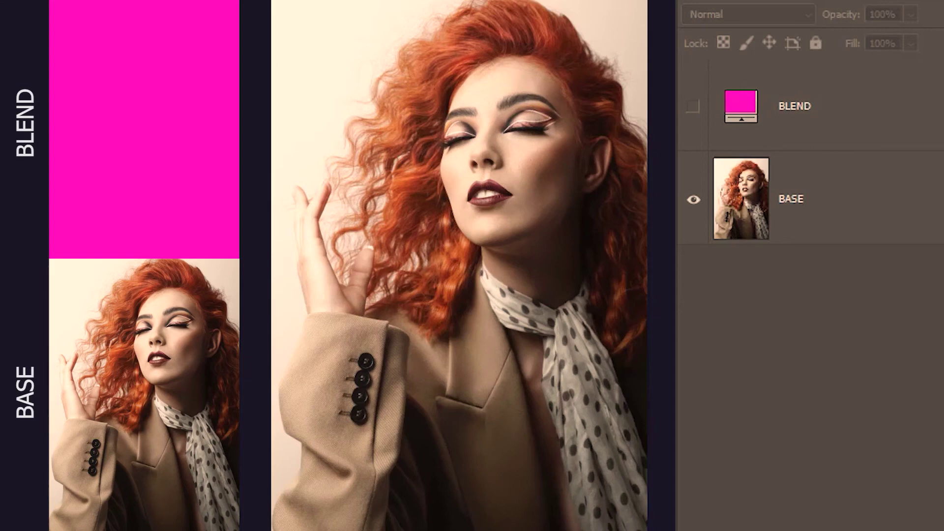
Turn on the pink BLEND fill over the portrait, select it and set its blend mode to Vivid Light
{"action": "left_click", "coordinate": [694, 108]}
{"action": "left_click", "coordinate": [887, 111]}
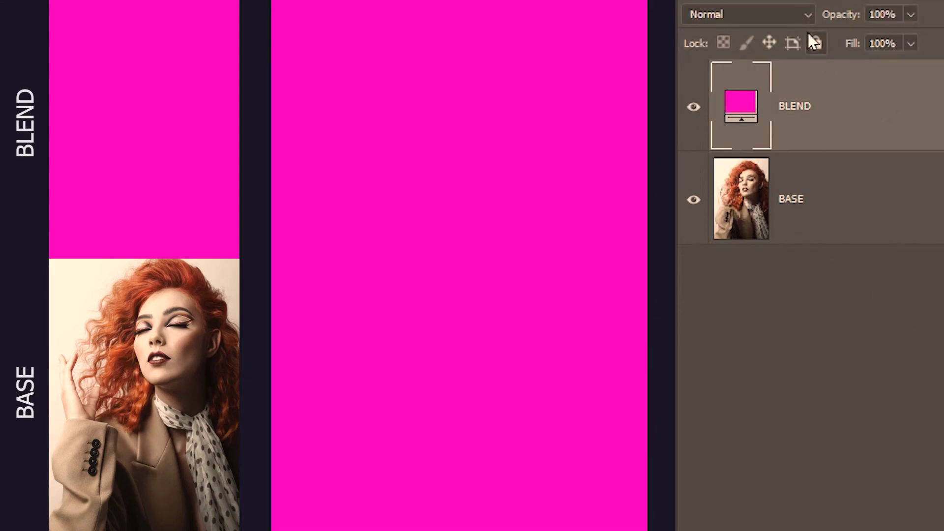
{"action": "left_click", "coordinate": [800, 17]}
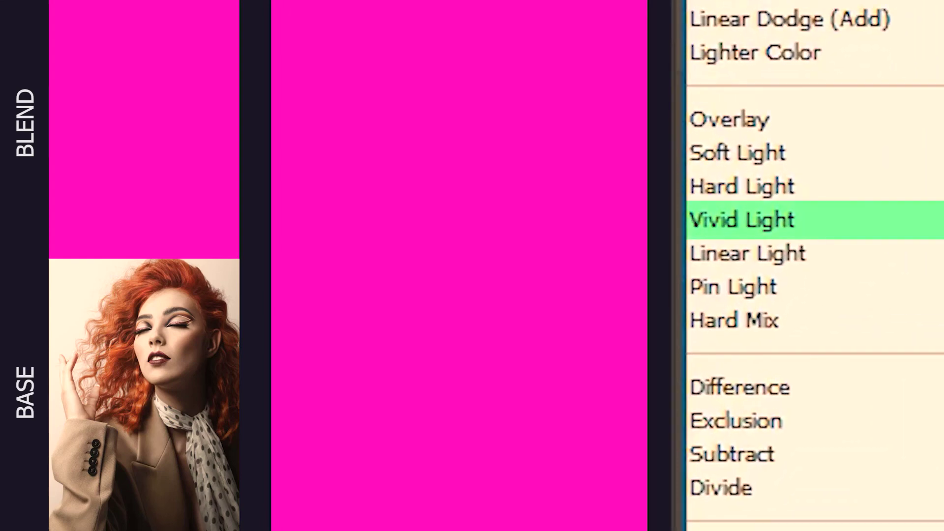
{"action": "left_click", "coordinate": [742, 220]}
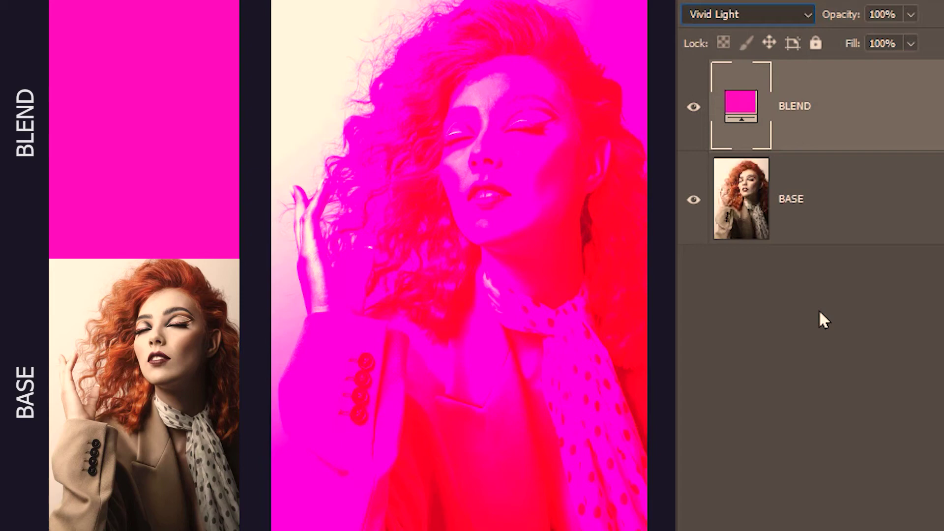
Move the BLEND layer below BASE and set the BASE portrait to Vivid Light
{"action": "left_click_drag", "start_coordinate": [869, 105], "coordinate": [871, 310]}
{"action": "left_click", "coordinate": [851, 130]}
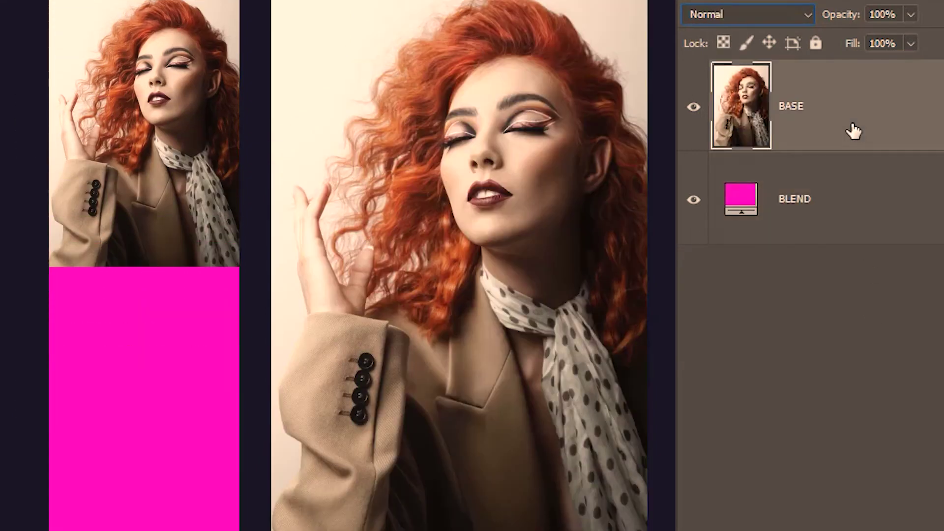
{"action": "left_click", "coordinate": [794, 21]}
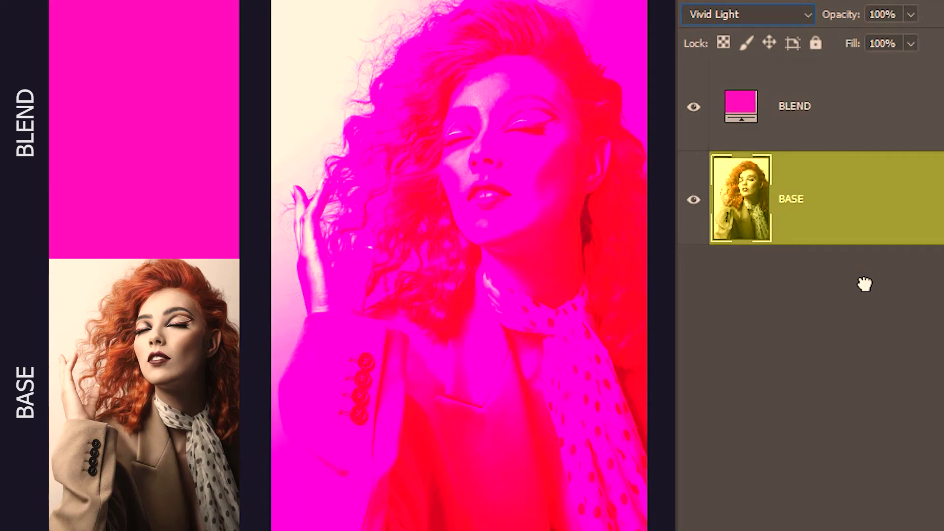
Select the BLEND layer, lower its Opacity past 49% and restore it to 100%
{"action": "left_click", "coordinate": [880, 104]}
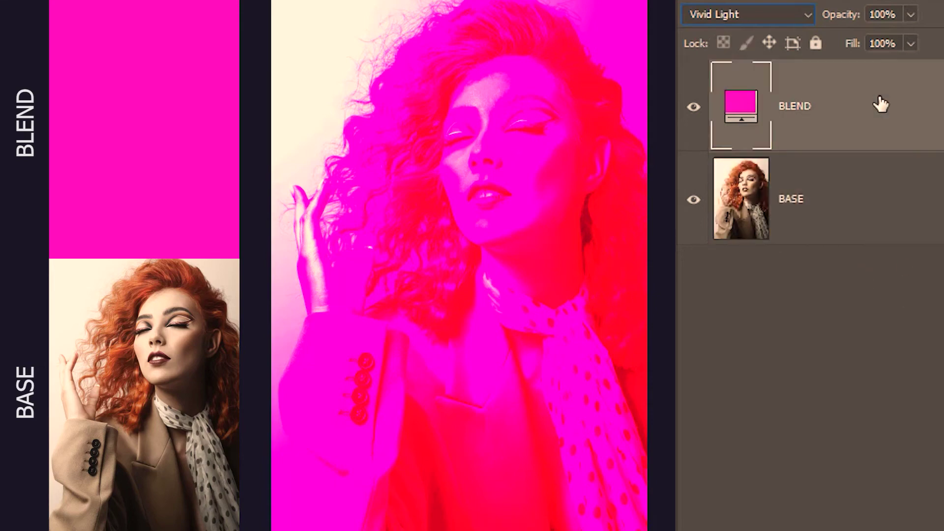
{"action": "left_click", "coordinate": [911, 15]}
{"action": "left_click_drag", "start_coordinate": [903, 39], "coordinate": [878, 35]}
{"action": "left_click", "coordinate": [862, 39]}
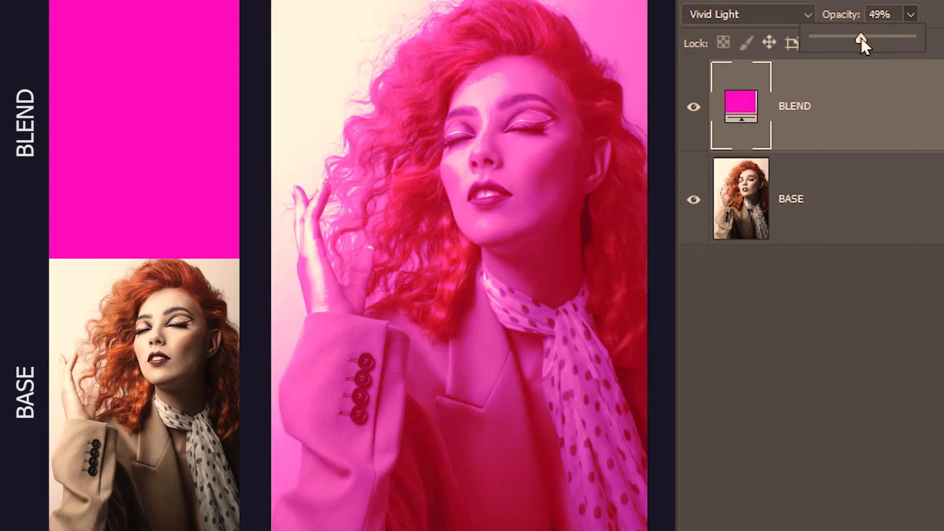
{"action": "left_click", "coordinate": [849, 40]}
{"action": "left_click_drag", "start_coordinate": [846, 38], "coordinate": [938, 44]}
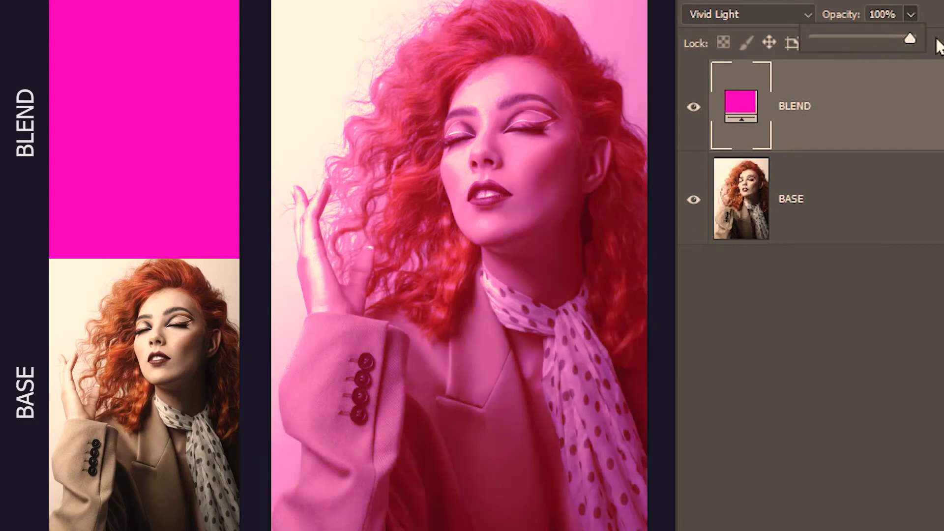
Lower the Vivid Light BLEND layer's Fill to 42% and raise it back up
{"action": "left_click", "coordinate": [913, 43]}
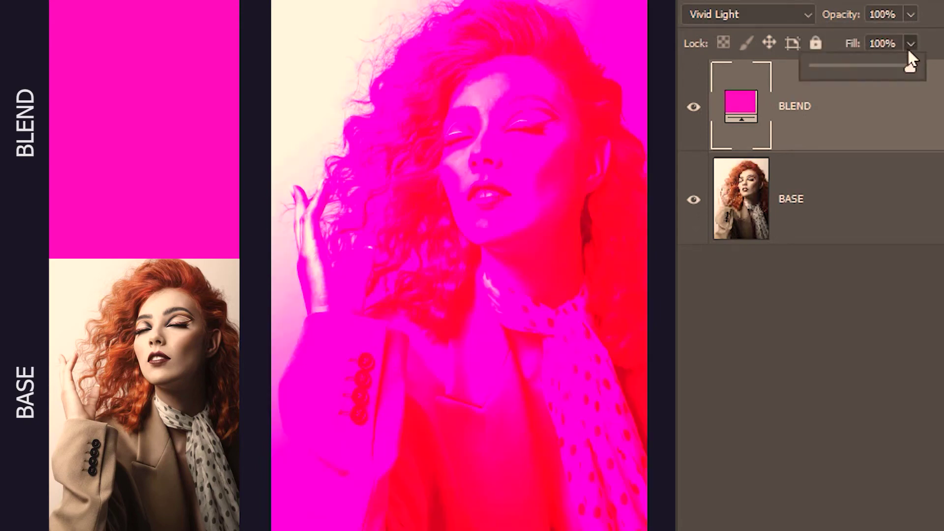
{"action": "left_click", "coordinate": [891, 69]}
{"action": "left_click_drag", "start_coordinate": [882, 67], "coordinate": [867, 67]}
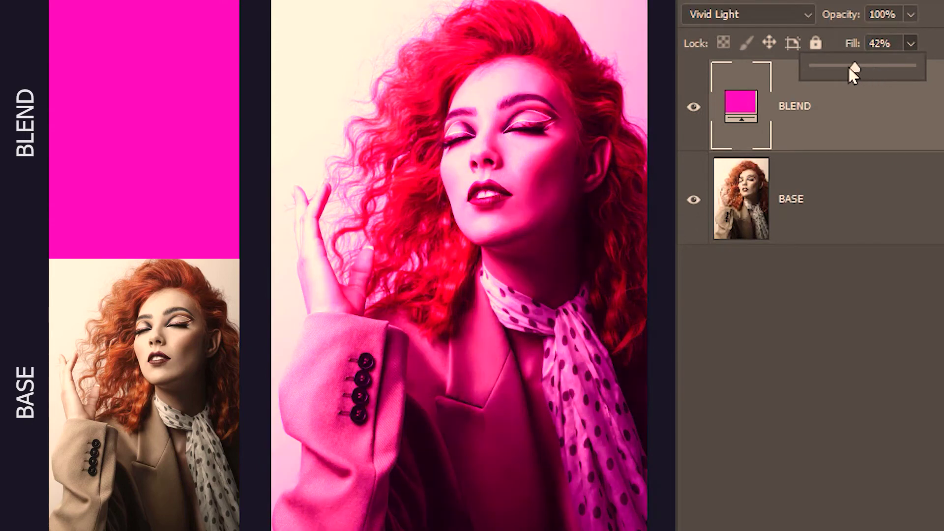
{"action": "left_click_drag", "start_coordinate": [849, 67], "coordinate": [935, 73]}
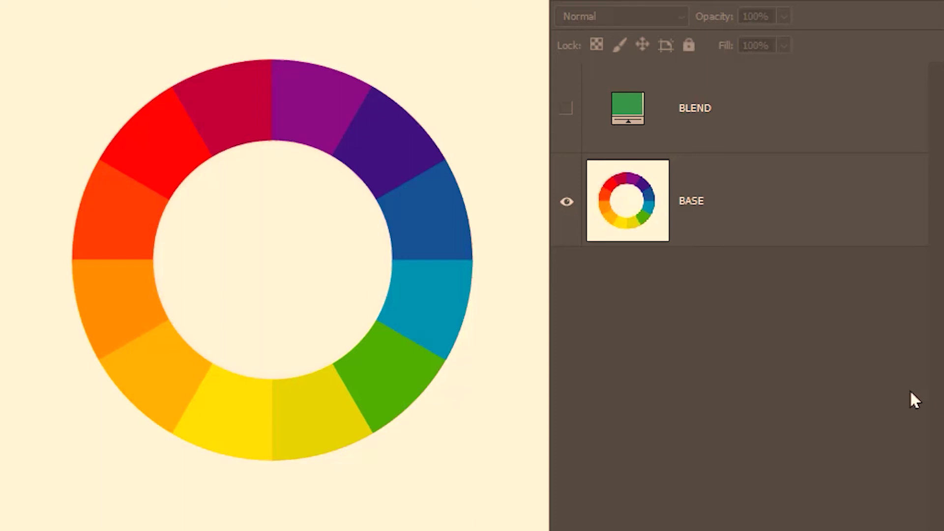
Turn on the green BLEND fill over the color wheel, select it and bring up its blend mode choices
{"action": "left_click", "coordinate": [580, 116]}
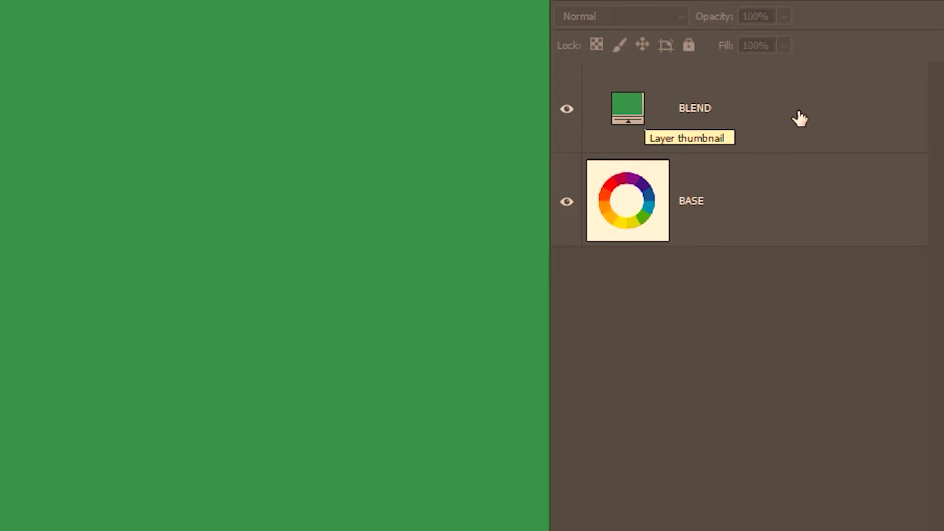
{"action": "left_click", "coordinate": [822, 118]}
{"action": "left_click", "coordinate": [681, 19]}
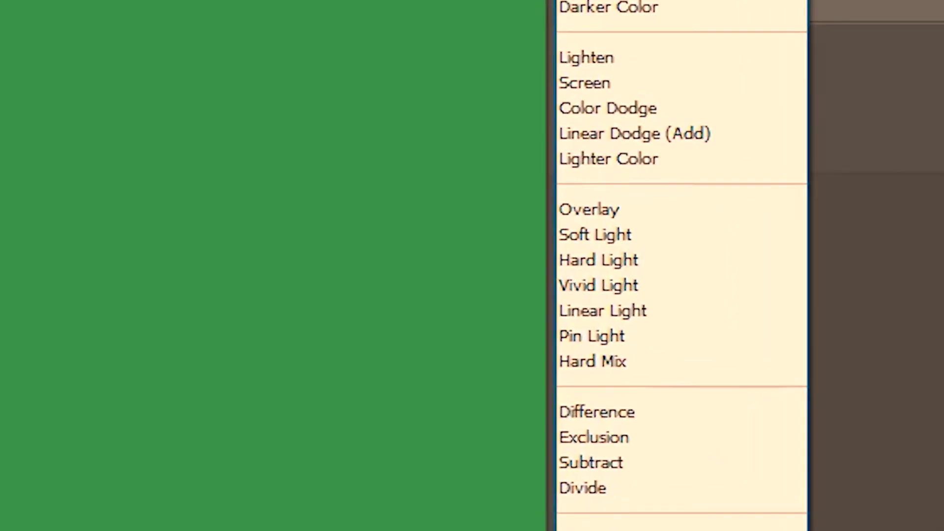